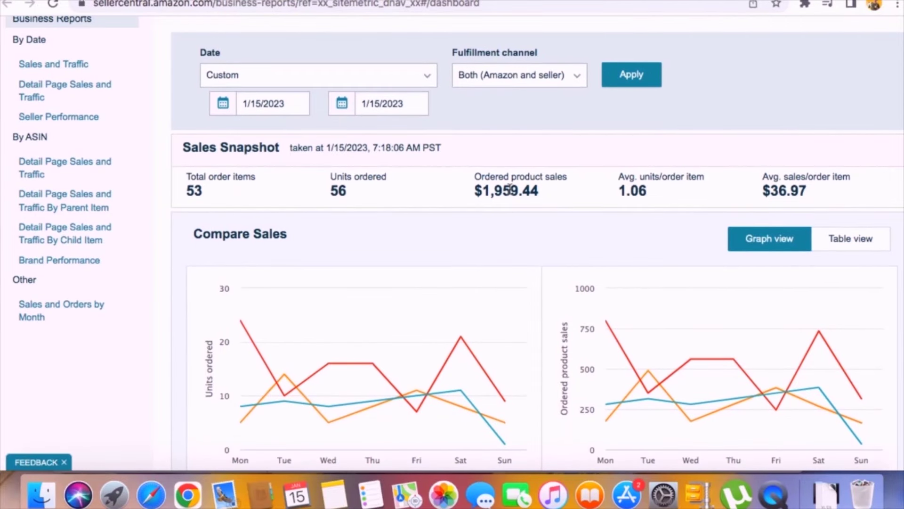
# - Move the sales report start date back to January 1, 2022 and apply the range
pyautogui.doubleClick(508, 190)
pyautogui.click(297, 108)
pyautogui.click(221, 128)
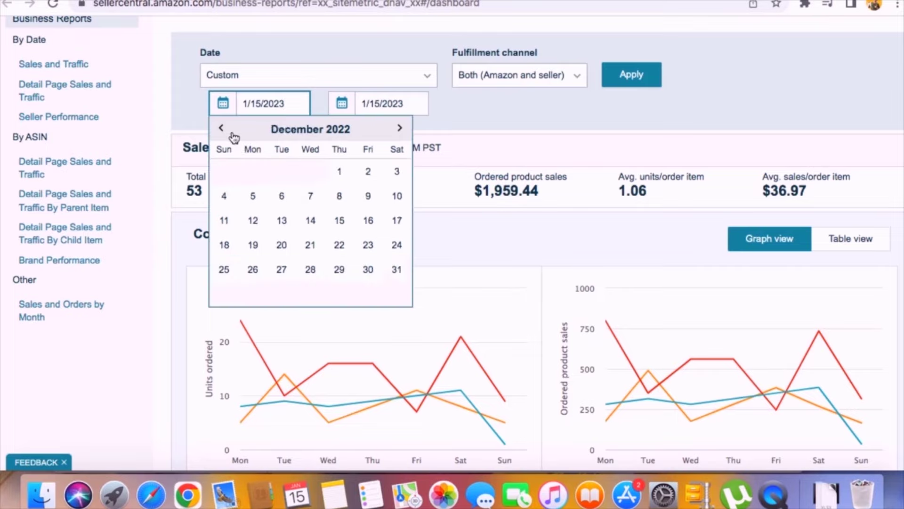
pyautogui.click(220, 127)
pyautogui.click(221, 127)
pyautogui.click(397, 171)
pyautogui.click(641, 70)
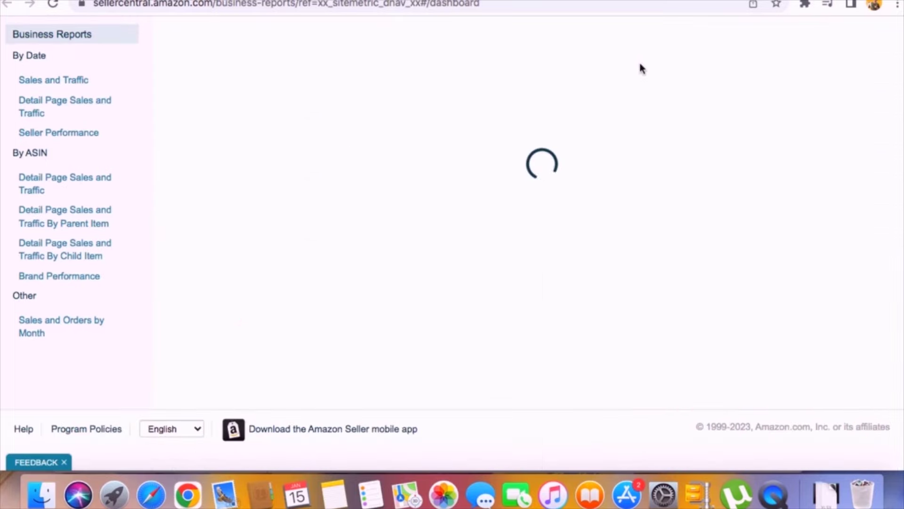
# - Review the updated ordered product sales total and the total ad spend figure
pyautogui.scroll(-3, 548, 187)
pyautogui.scroll(3, 548, 183)
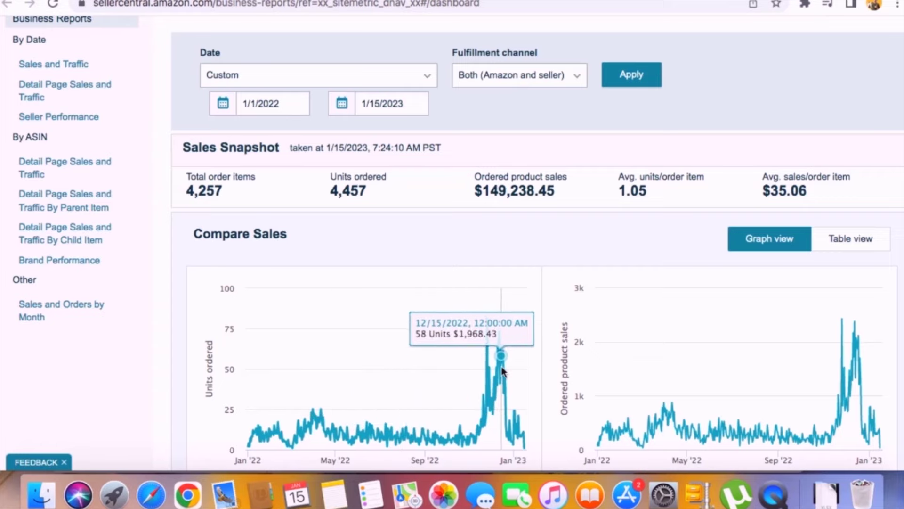
pyautogui.doubleClick(523, 193)
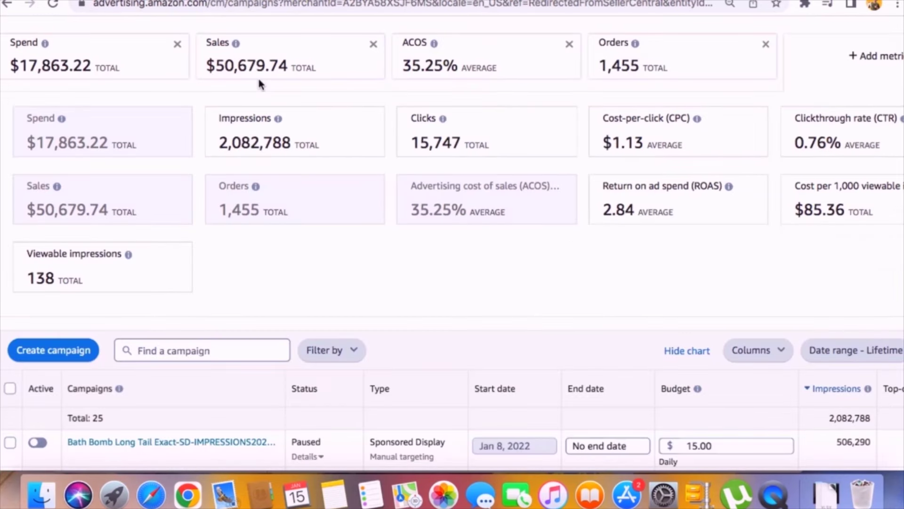
pyautogui.tripleClick(65, 67)
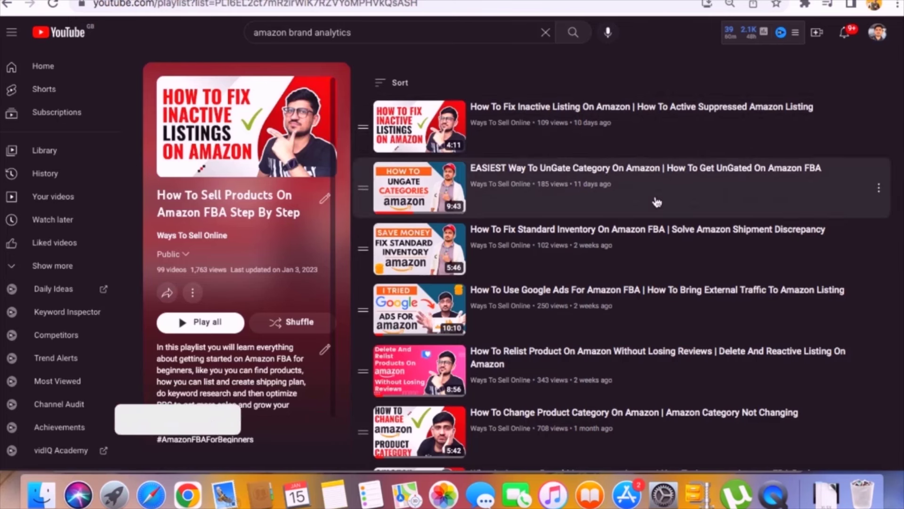
# - Scroll through the 'How To Sell Products On Amazon FBA' YouTube playlist
pyautogui.scroll(-3, 653, 202)
pyautogui.scroll(3, 655, 203)
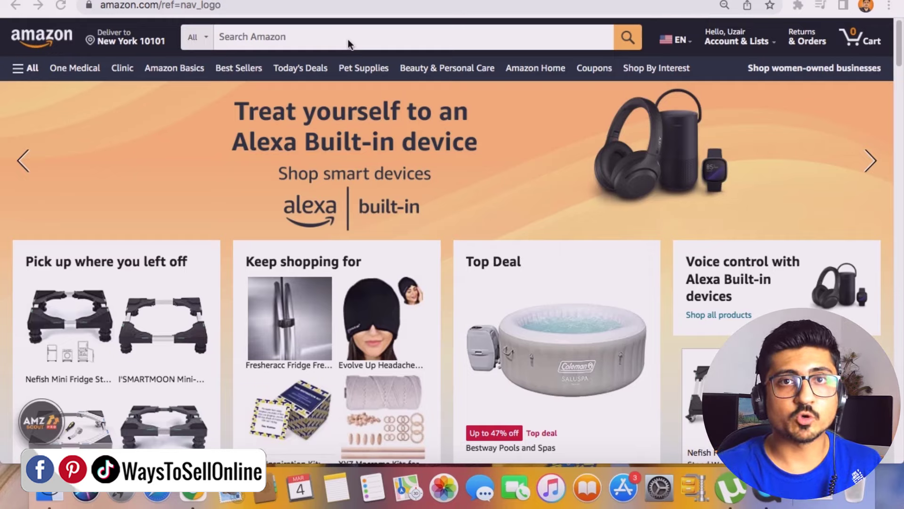
# - Search Amazon for 'short stories' using the 'short stories for women' suggestion
pyautogui.click(321, 36)
pyautogui.write('s')
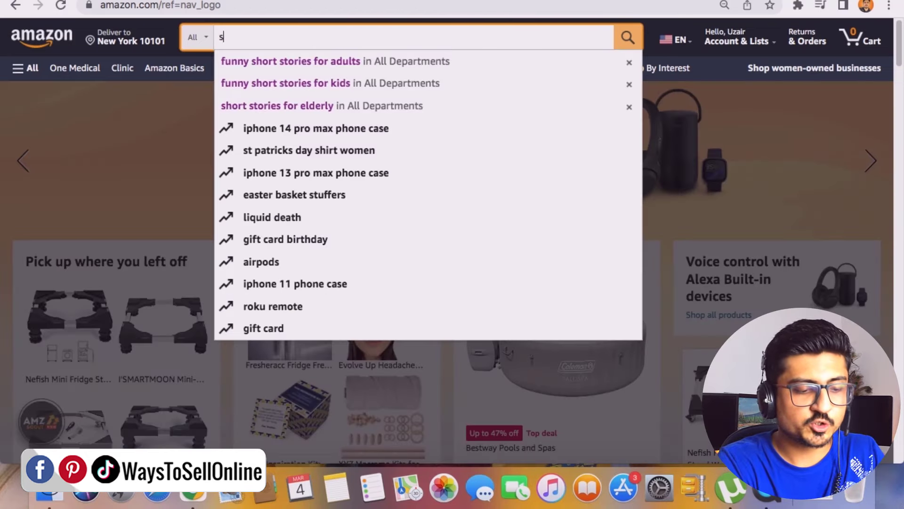
pyautogui.write('hort stories')
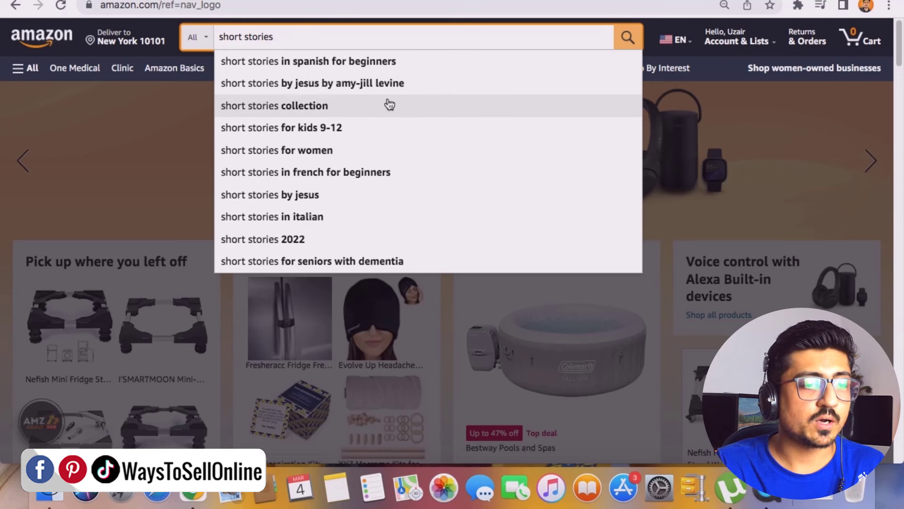
pyautogui.click(318, 154)
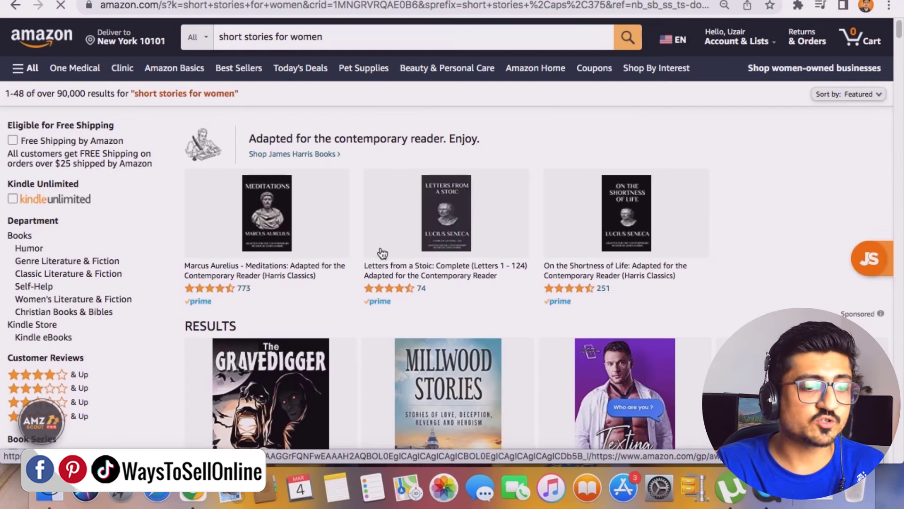
pyautogui.scroll(-5, 376, 275)
pyautogui.scroll(-5, 347, 292)
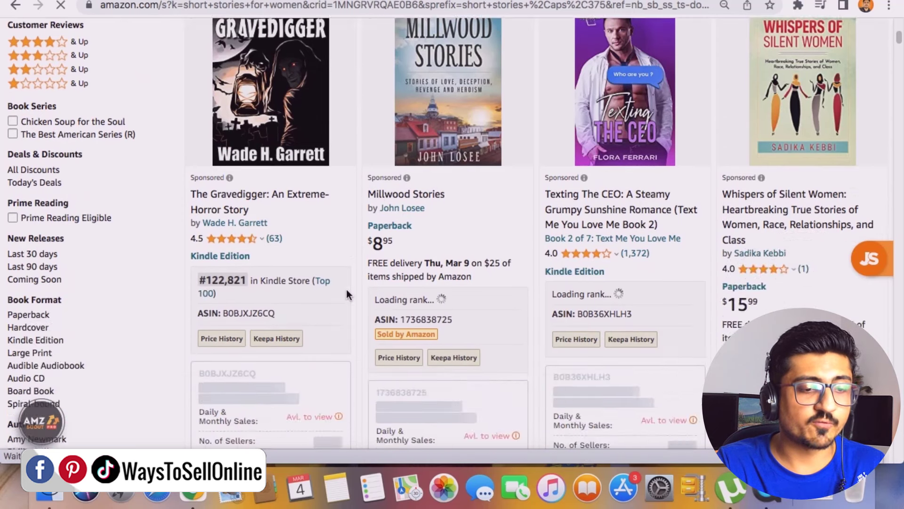
pyautogui.scroll(-10, 346, 289)
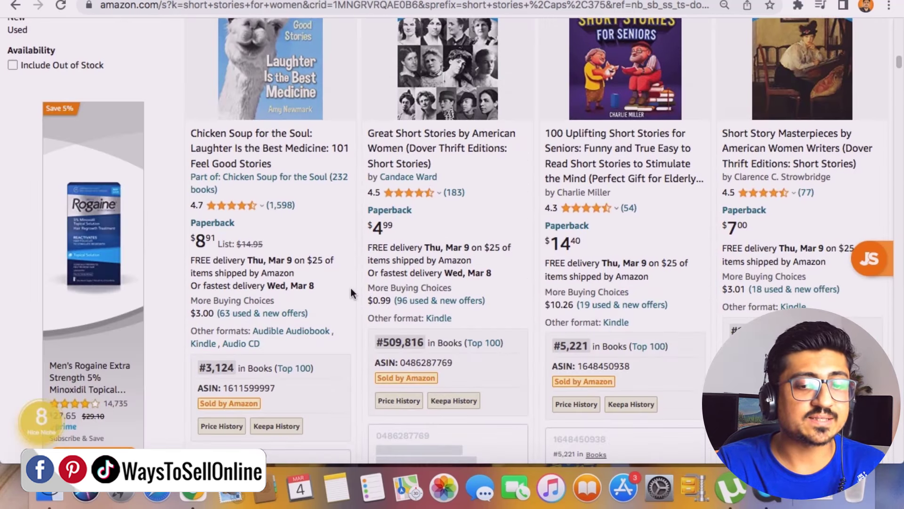
pyautogui.scroll(-5, 350, 291)
pyautogui.scroll(15, 370, 229)
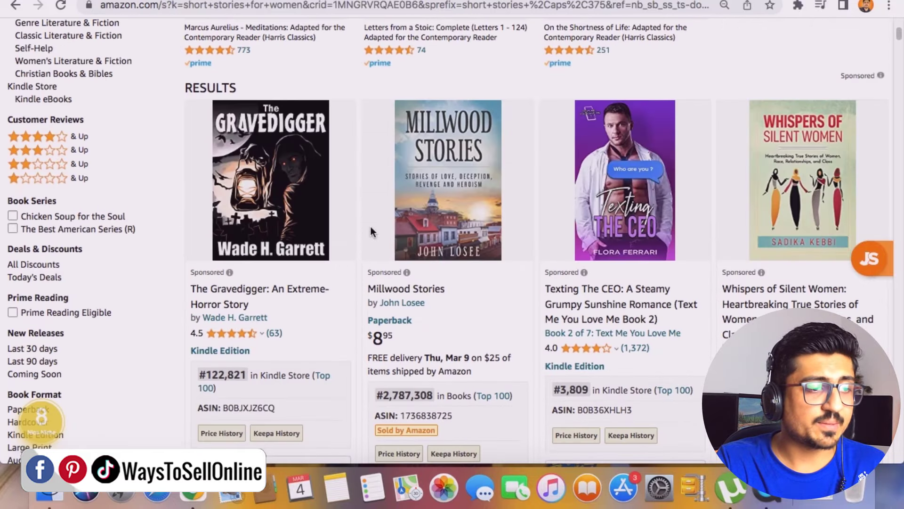
pyautogui.scroll(5, 370, 231)
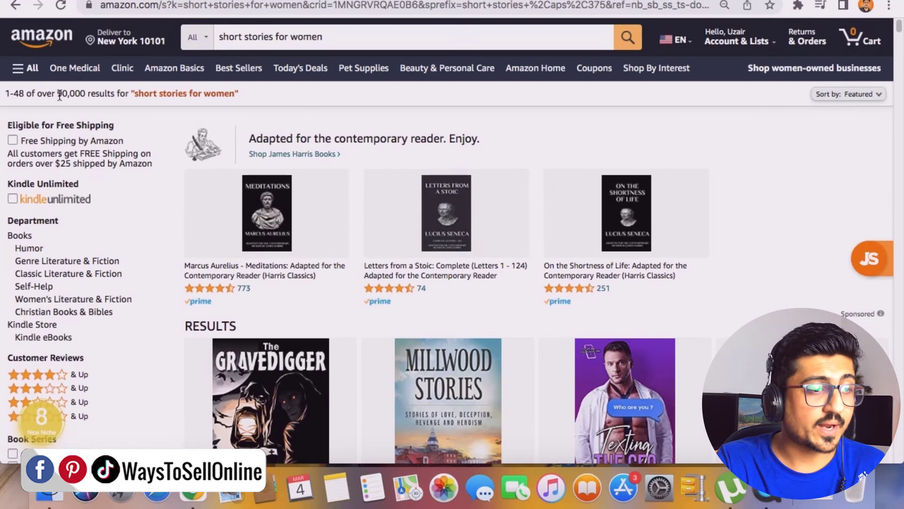
pyautogui.moveTo(58, 94); pyautogui.dragTo(85, 95)
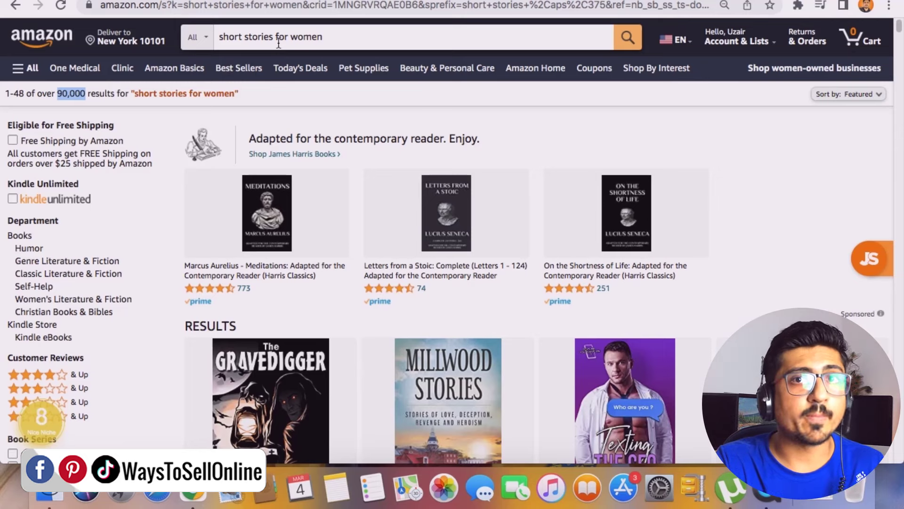
pyautogui.moveTo(292, 39); pyautogui.dragTo(414, 45)
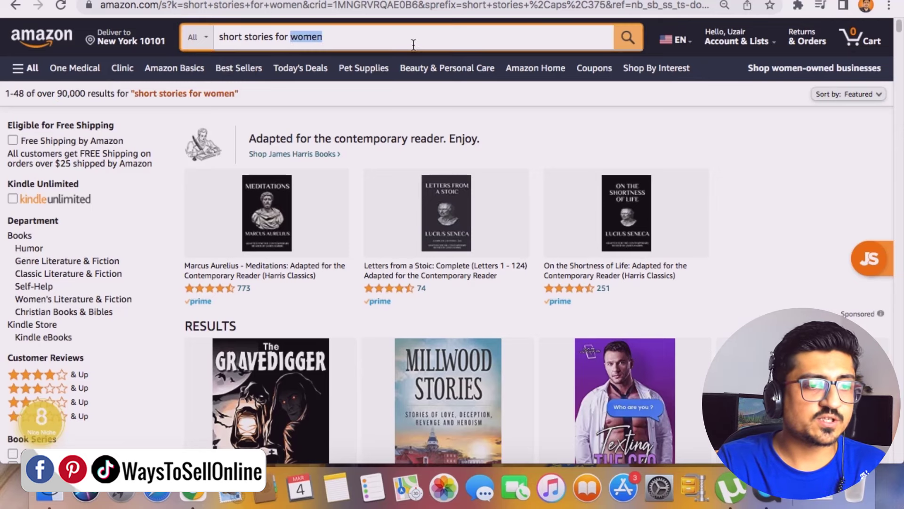
# - Edit the query with 'funny' and search 'funny short stories for teens'
pyautogui.press('BackSpace')
pyautogui.press('BackSpace')
pyautogui.press('BackSpace')
pyautogui.press('BackSpace')
pyautogui.press('BackSpace')
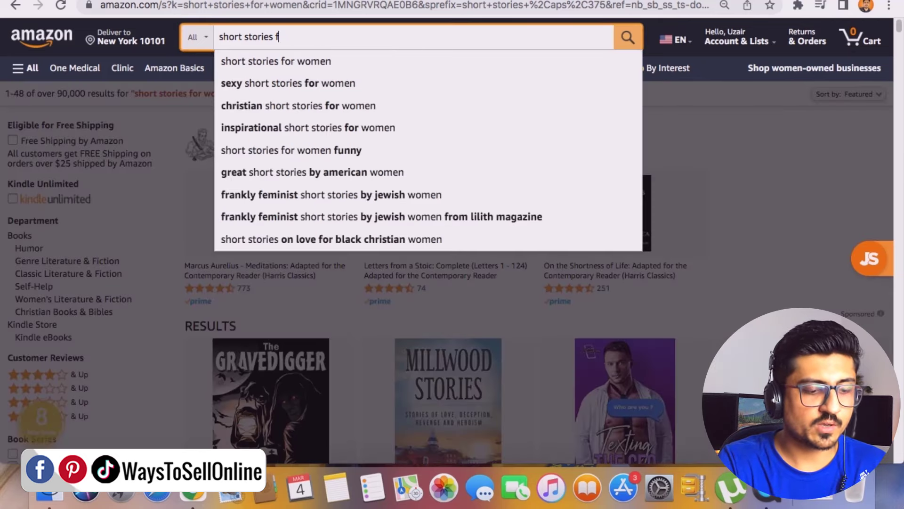
pyautogui.write('funny')
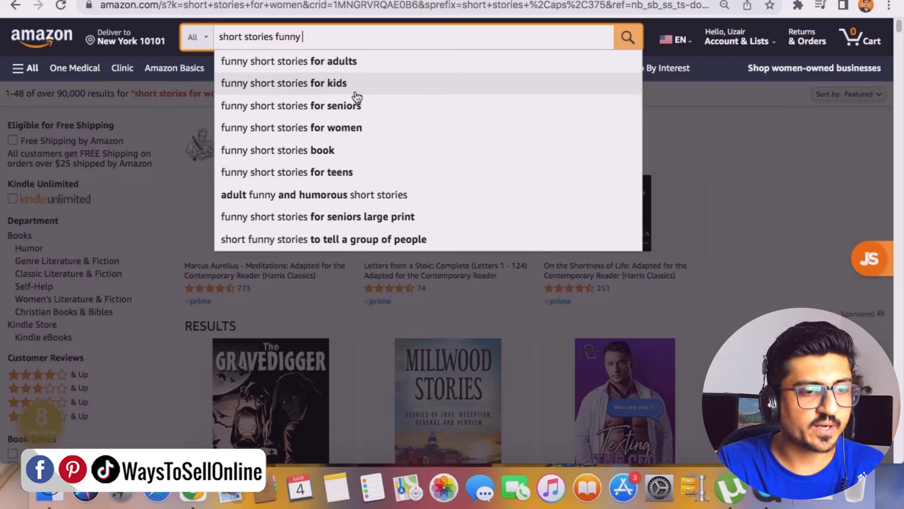
pyautogui.click(344, 175)
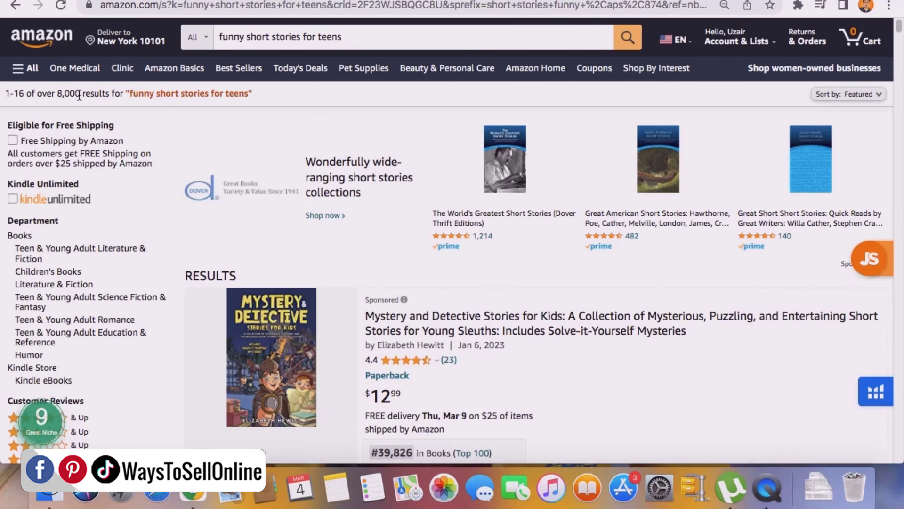
pyautogui.moveTo(79, 93); pyautogui.dragTo(58, 92)
pyautogui.scroll(-3, 462, 320)
pyautogui.scroll(-15, 462, 320)
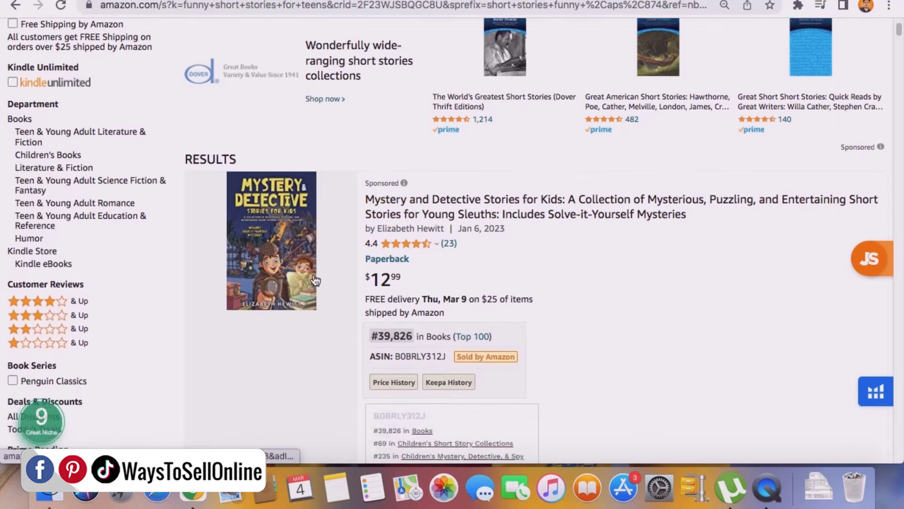
pyautogui.scroll(-6, 570, 244)
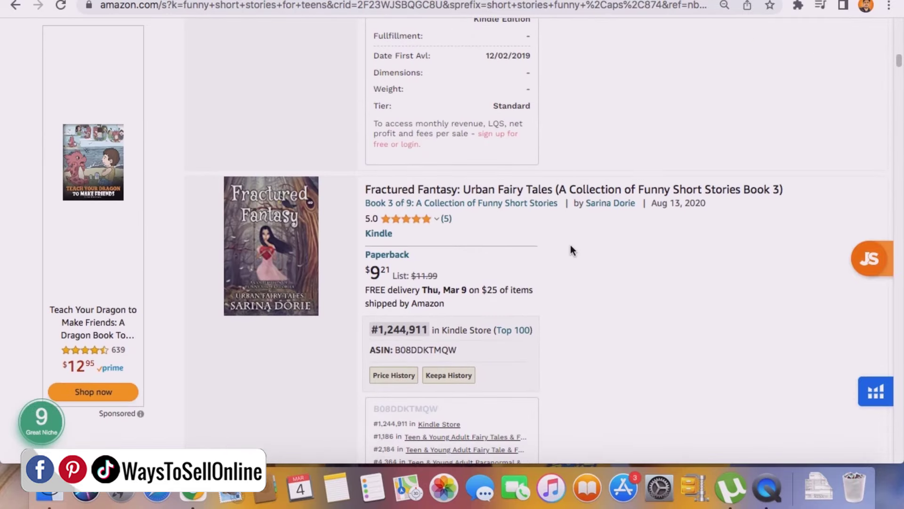
pyautogui.scroll(-10, 567, 247)
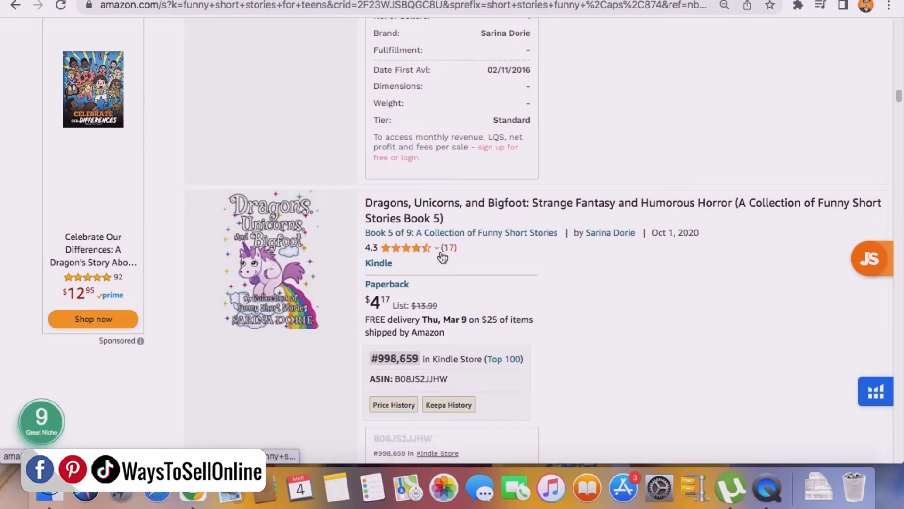
pyautogui.scroll(-15, 474, 271)
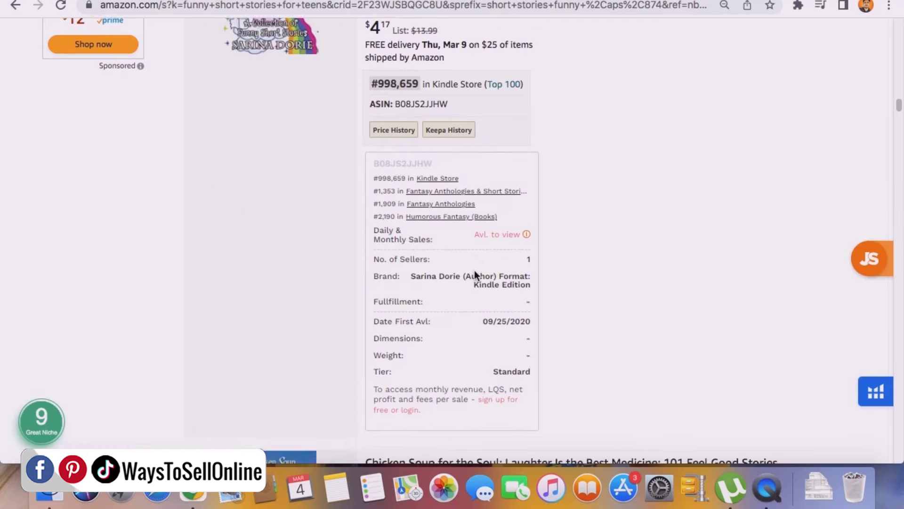
pyautogui.scroll(3, 474, 271)
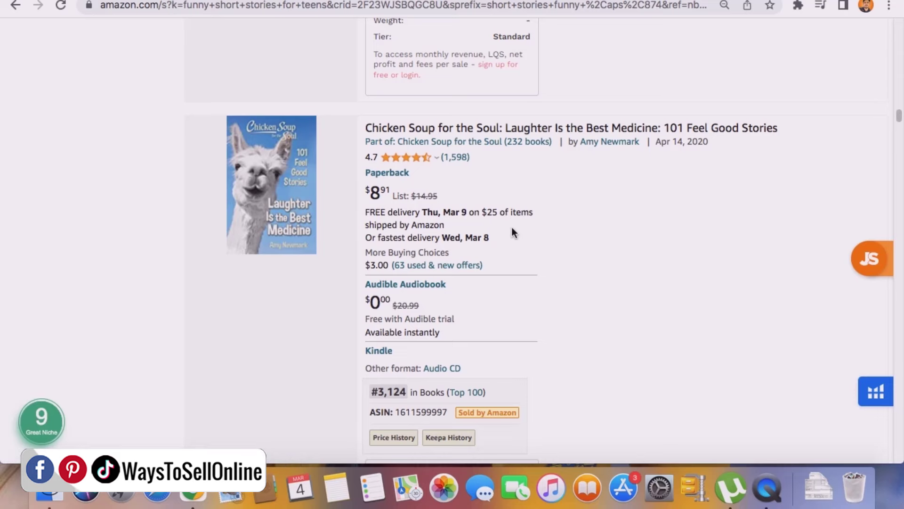
pyautogui.scroll(-7, 512, 227)
pyautogui.scroll(-7, 523, 249)
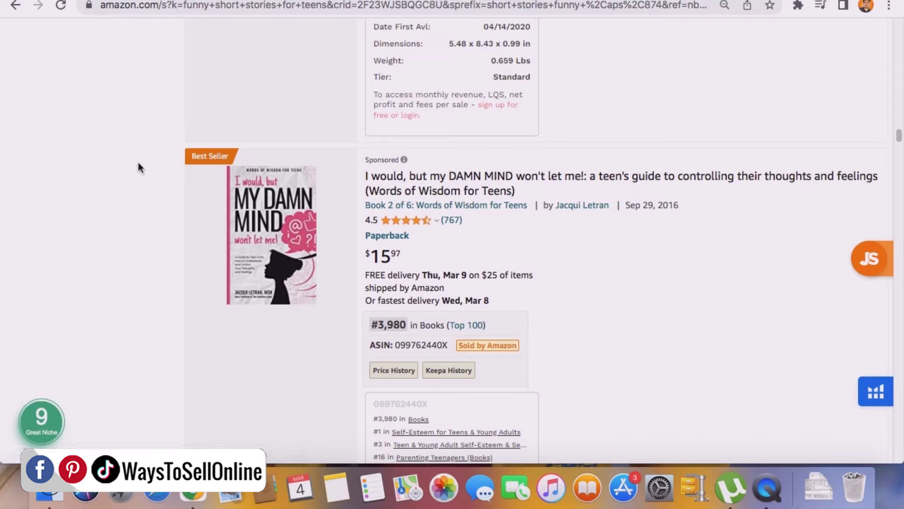
pyautogui.click(403, 159)
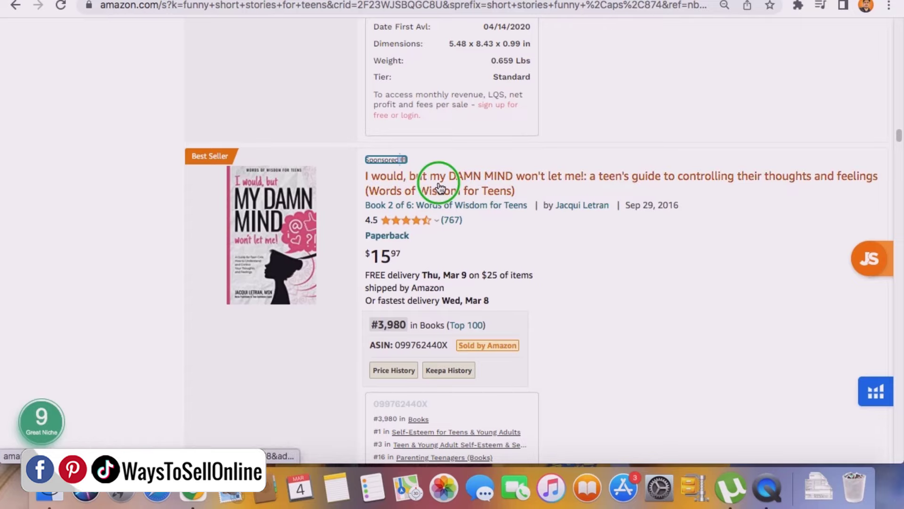
pyautogui.rightClick(454, 191)
# - Open the DAMN MIND paperback in a new tab and check its #3,980 Books rank
pyautogui.click(454, 191)
pyautogui.hotkey('ctrl', 'Tab')
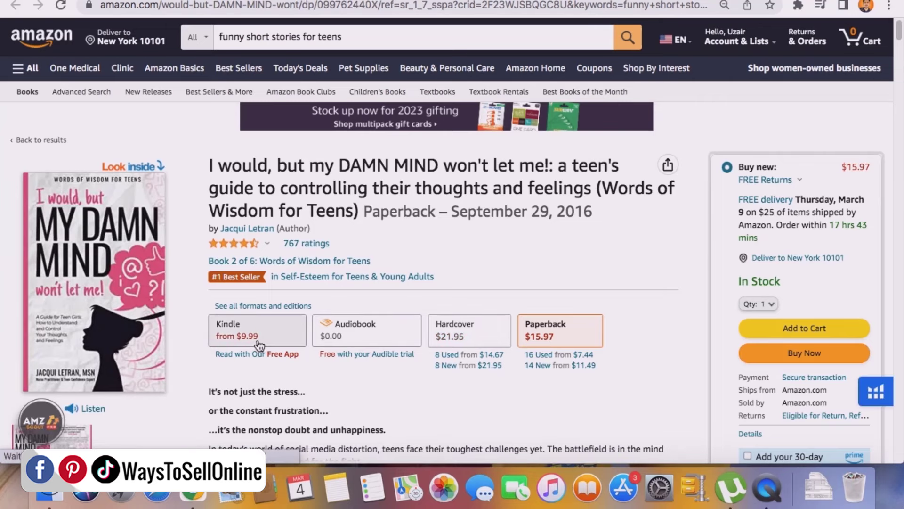
pyautogui.scroll(-3, 611, 376)
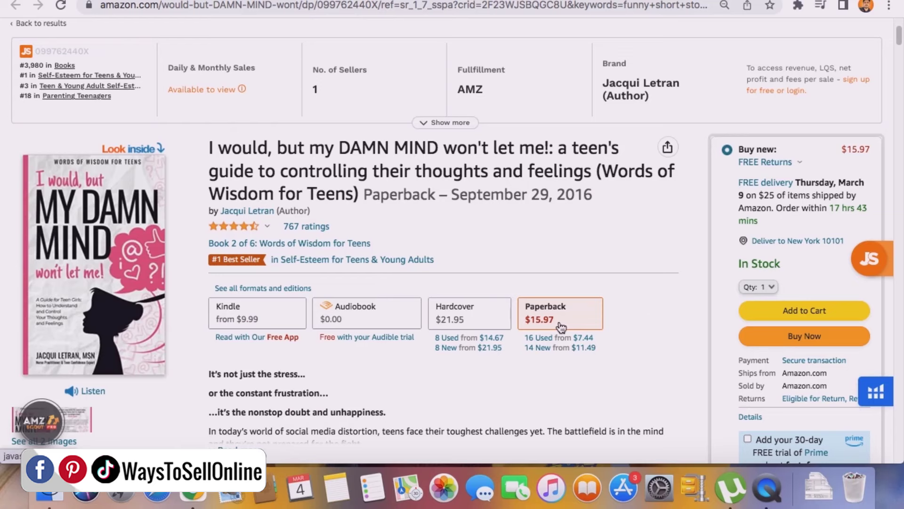
pyautogui.scroll(-20, 650, 258)
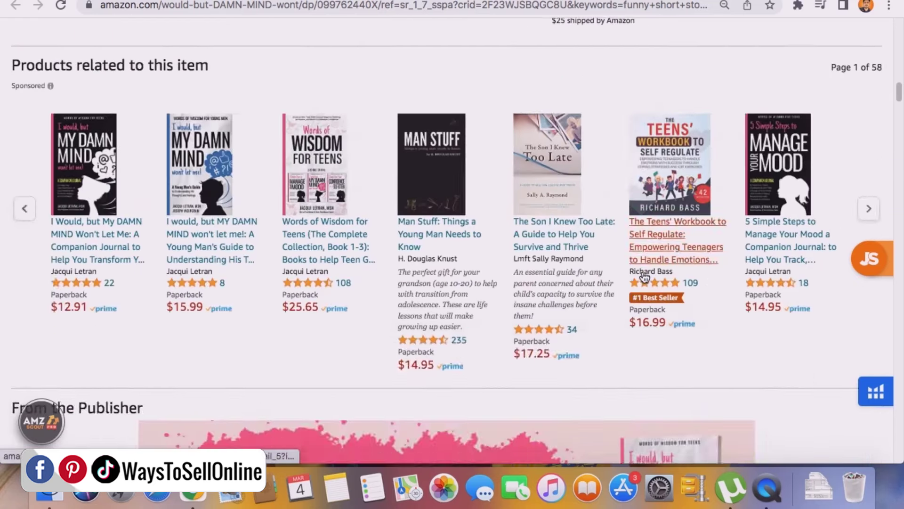
pyautogui.scroll(-20, 690, 272)
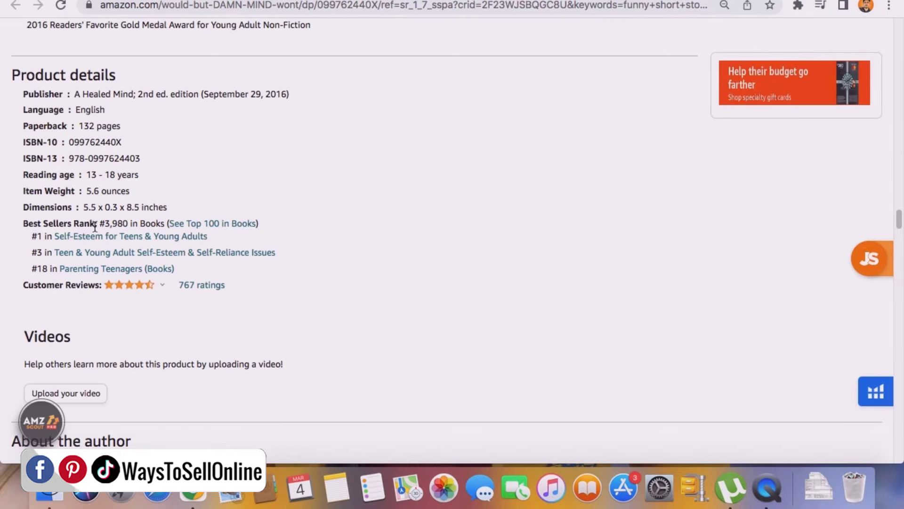
pyautogui.moveTo(106, 224); pyautogui.dragTo(128, 223)
pyautogui.click(534, 216)
# - Return to the top of the page and select the whole search query
pyautogui.scroll(20, 535, 212)
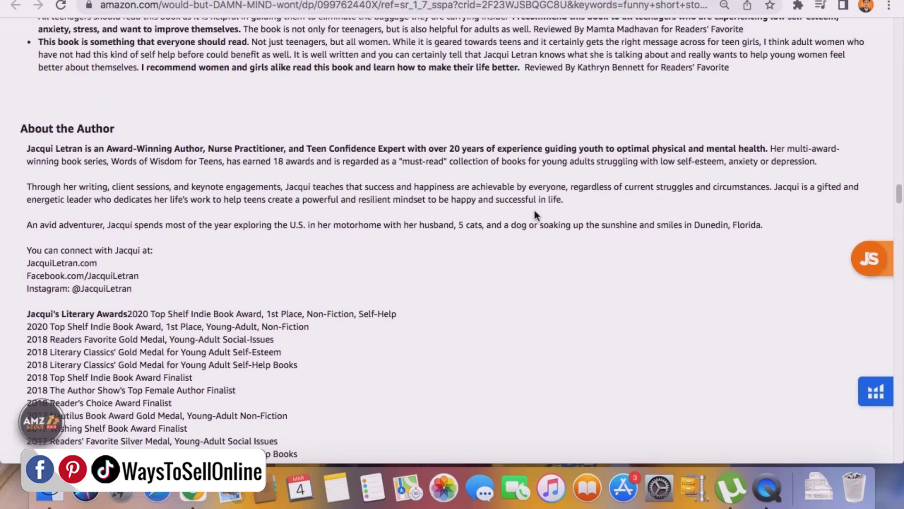
pyautogui.scroll(20, 535, 214)
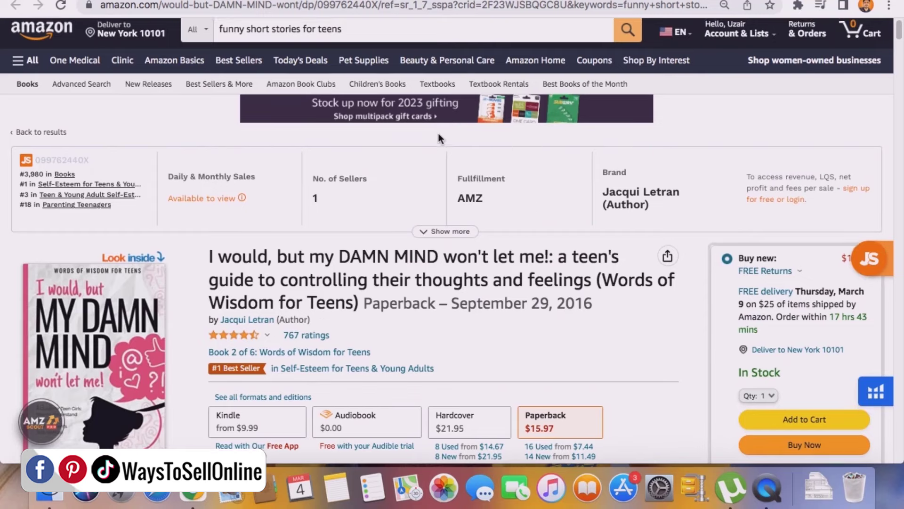
pyautogui.scroll(1, 438, 133)
pyautogui.click(357, 36)
pyautogui.moveTo(357, 36); pyautogui.dragTo(198, 36)
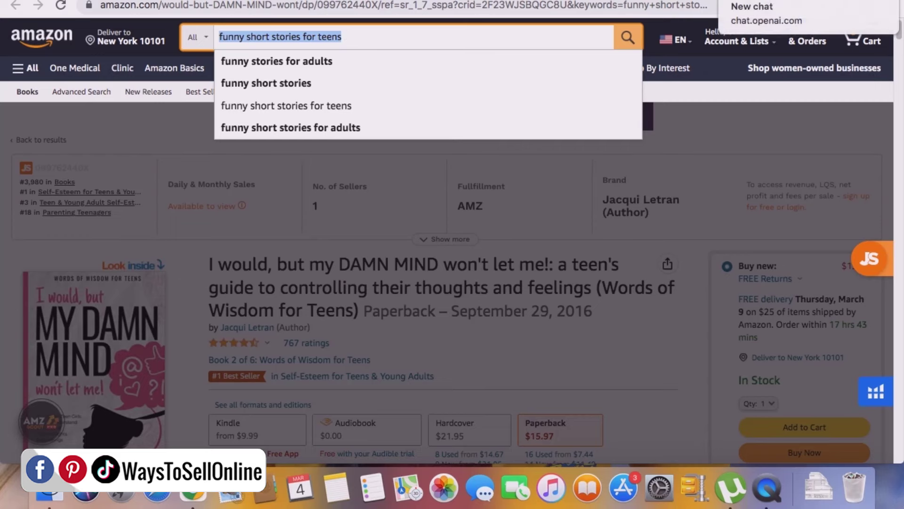
# - Ask ChatGPT to suggest funny short story topics for teens
pyautogui.click(749, 7)
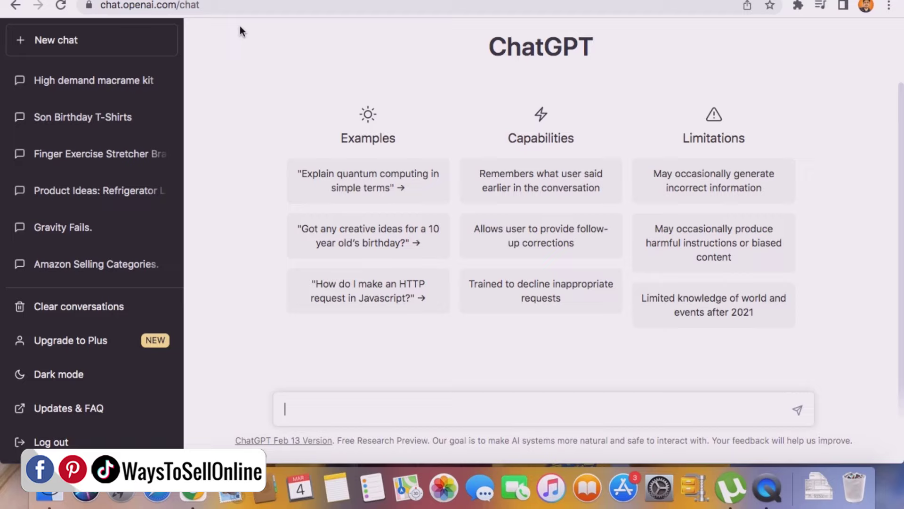
pyautogui.write('hey chat gpt can you ple')
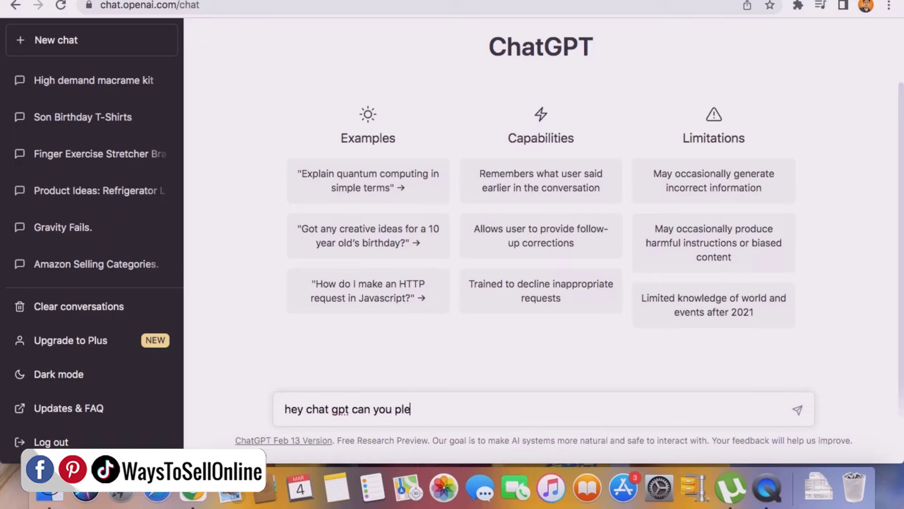
pyautogui.write('ase find out som')
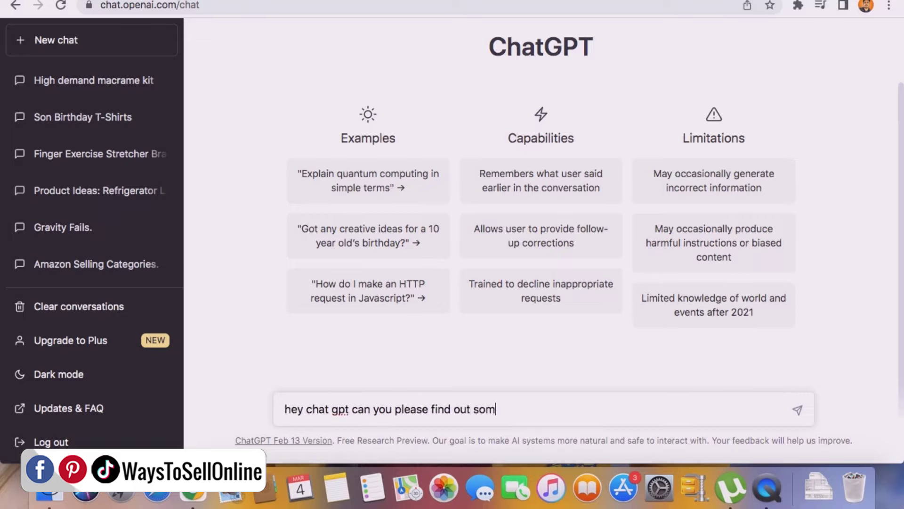
pyautogui.write('e stories topic ')
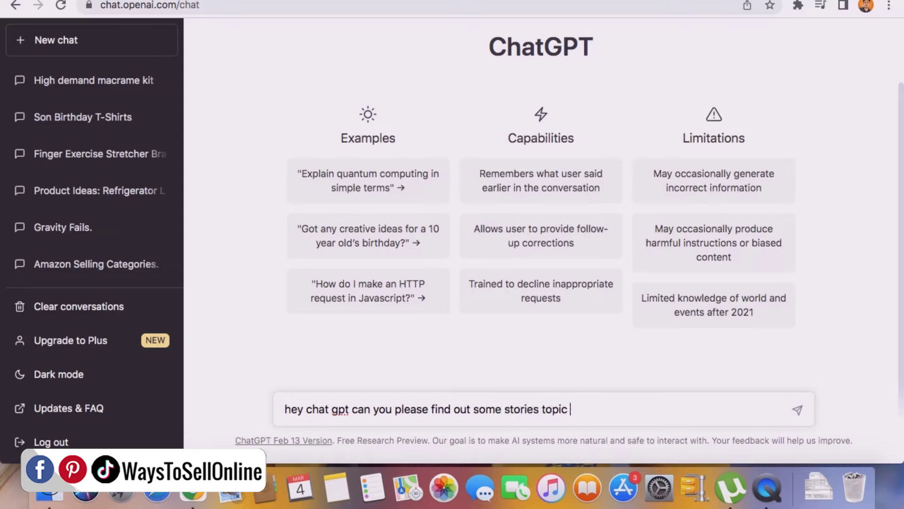
pyautogui.write('for me regarding funny short stories for teens')
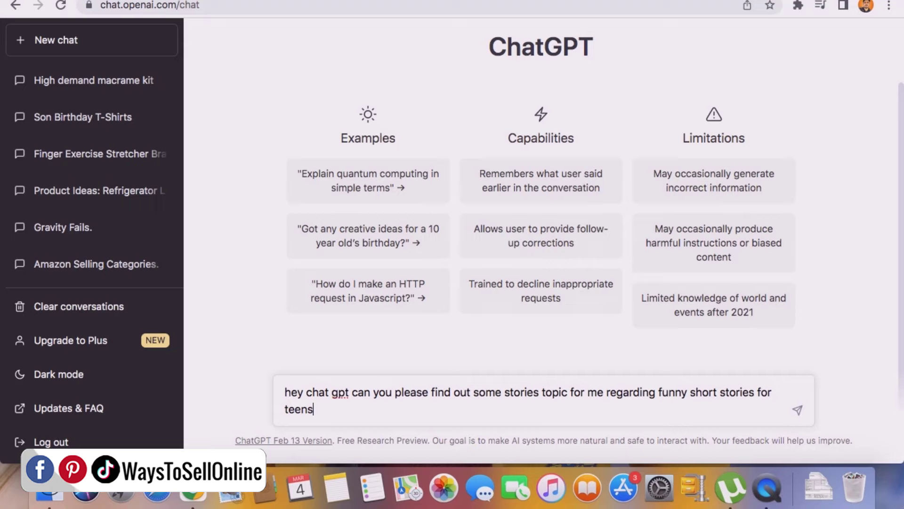
pyautogui.press('Return')
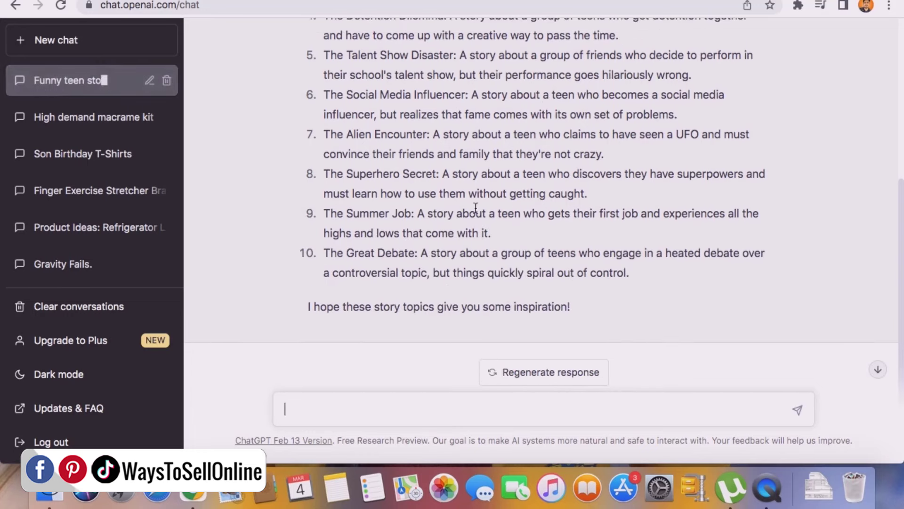
# - Review the topic list and request more high-demand, interesting funny teen topics
pyautogui.scroll(5, 476, 208)
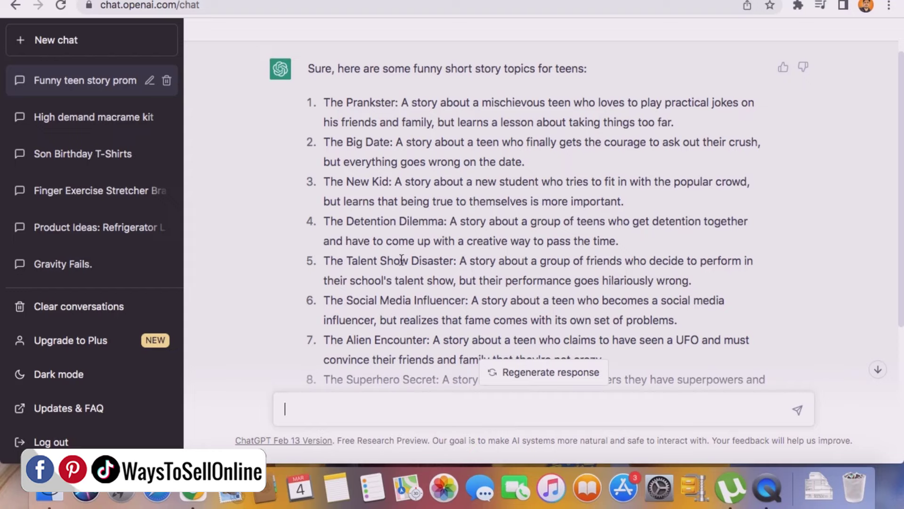
pyautogui.scroll(-4, 430, 287)
pyautogui.scroll(2, 458, 274)
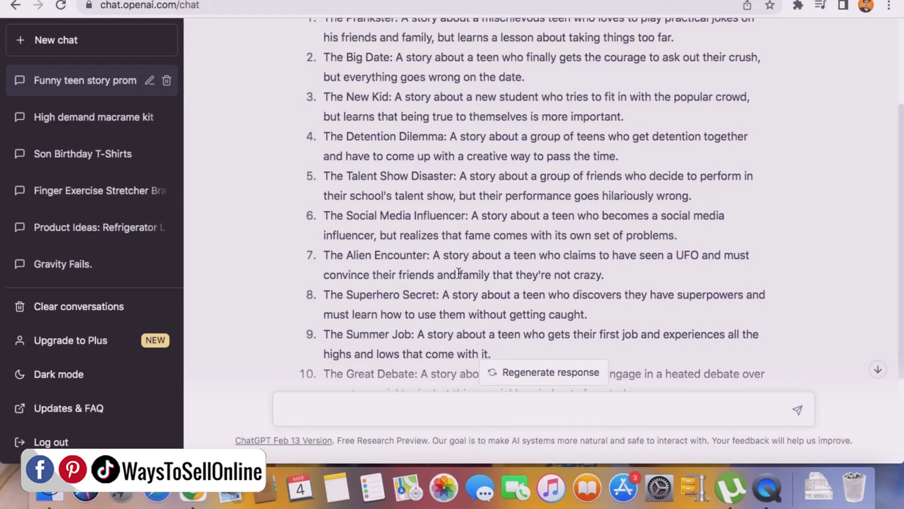
pyautogui.write('pleasefind some m')
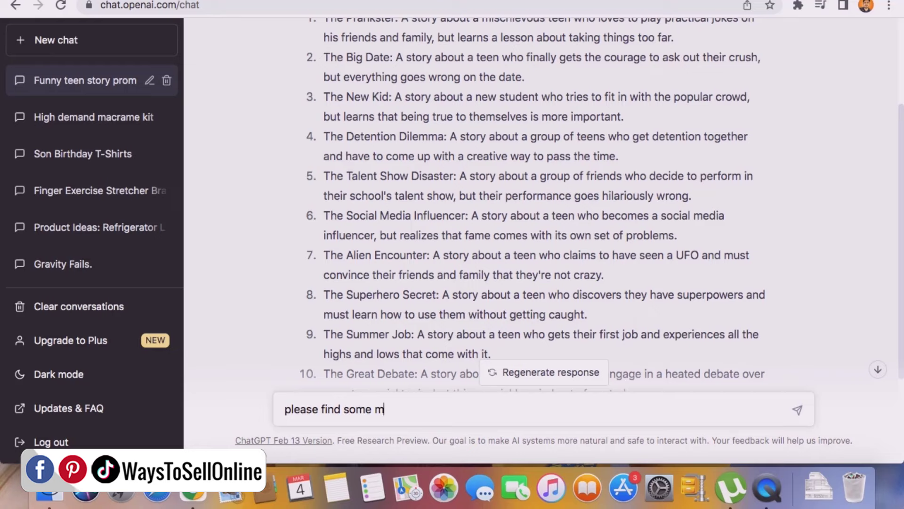
pyautogui.write('ore good high de')
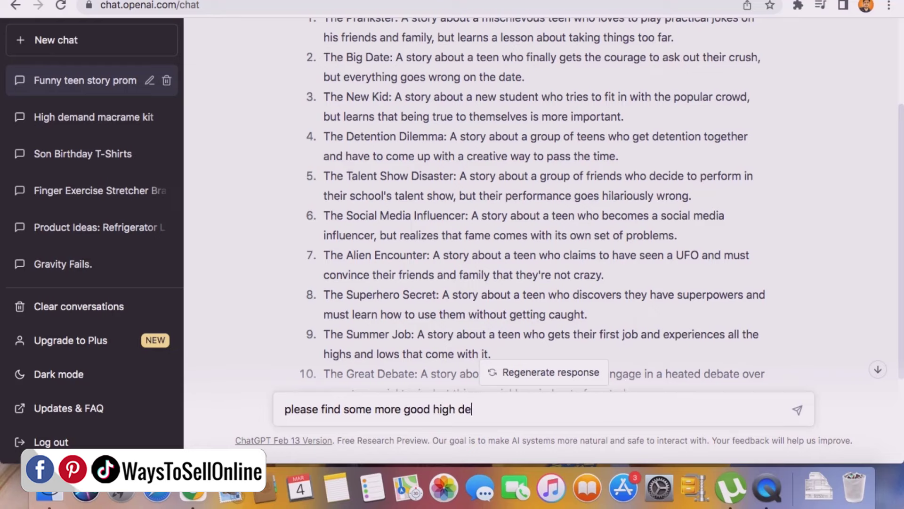
pyautogui.write('amd interesting topics')
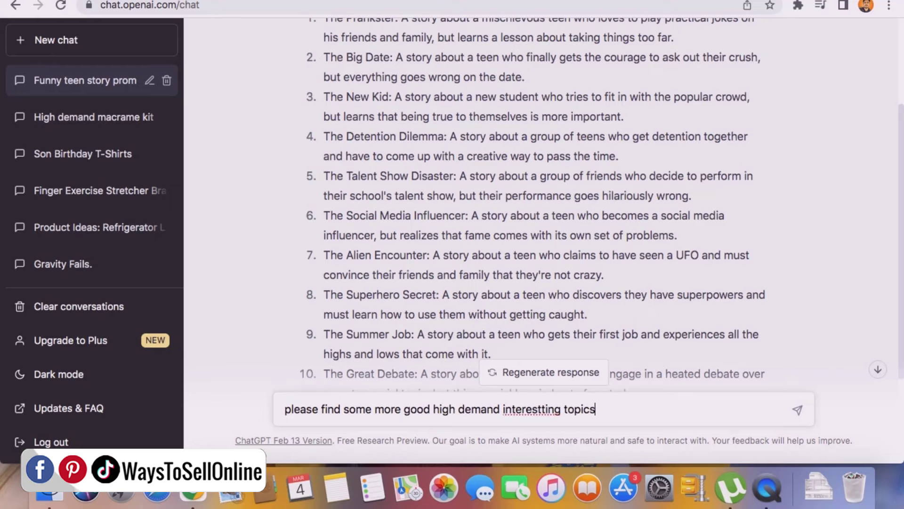
pyautogui.press('Return')
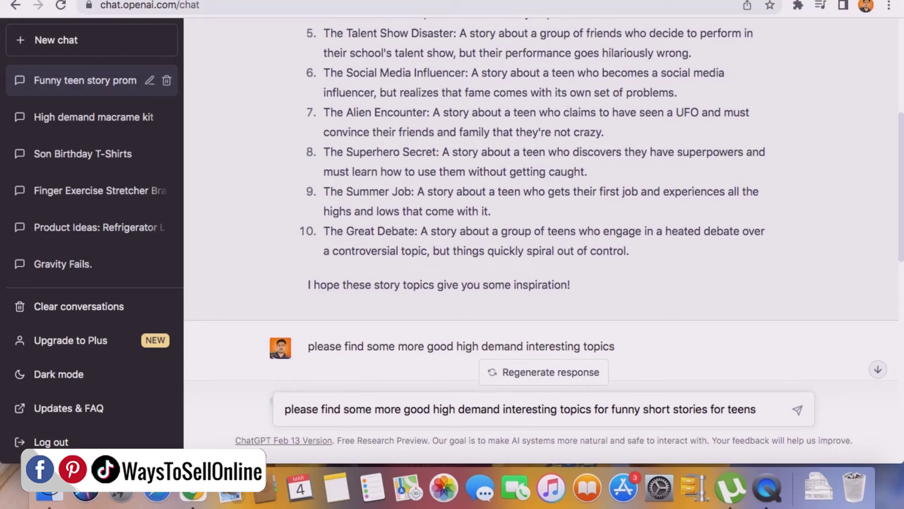
pyautogui.press('Return')
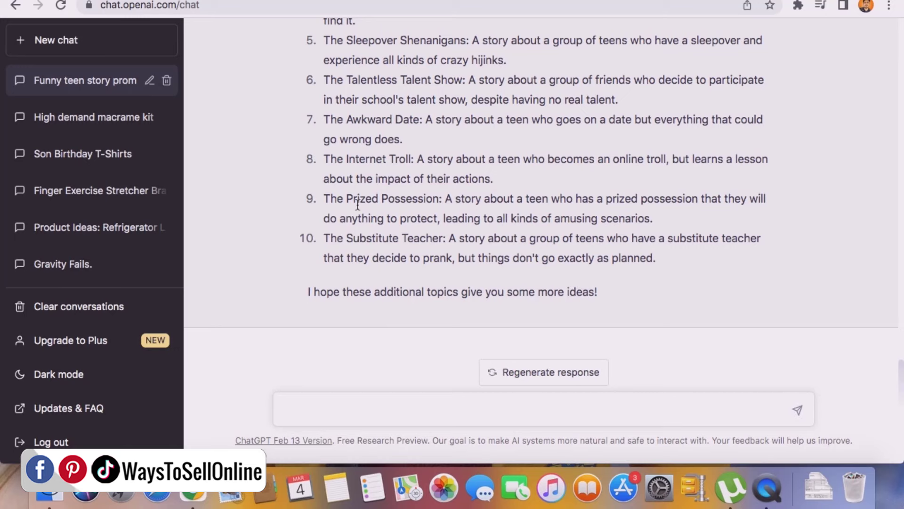
pyautogui.scroll(4, 403, 191)
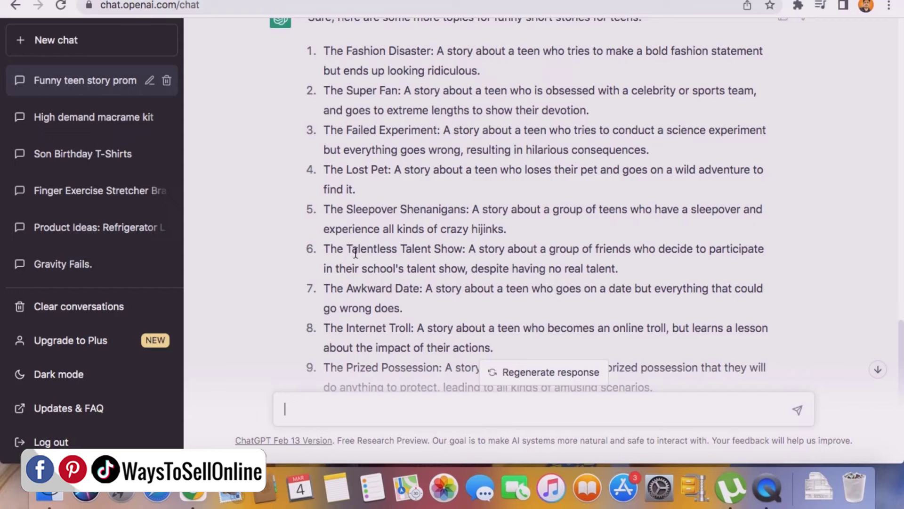
# - Ask ChatGPT for a 500-word funny teen story on 'The Awkward Date'
pyautogui.moveTo(323, 288); pyautogui.dragTo(418, 284)
pyautogui.press('super+c')
pyautogui.click(394, 405)
pyautogui.write('ok now write a 500 ')
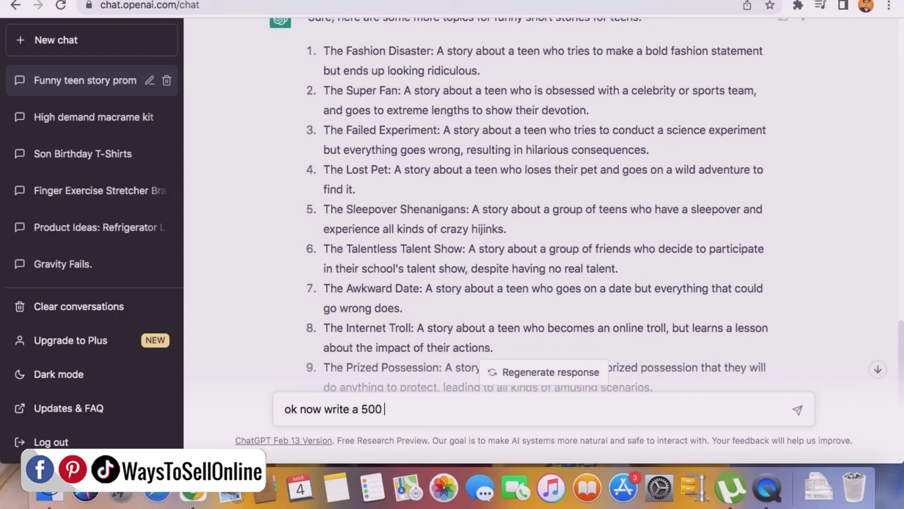
pyautogui.write('words story for ')
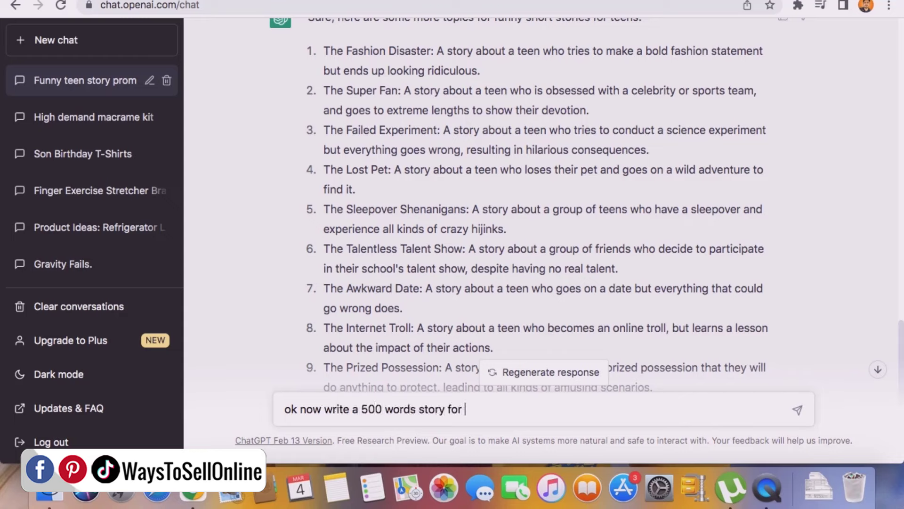
pyautogui.write('me on the topic')
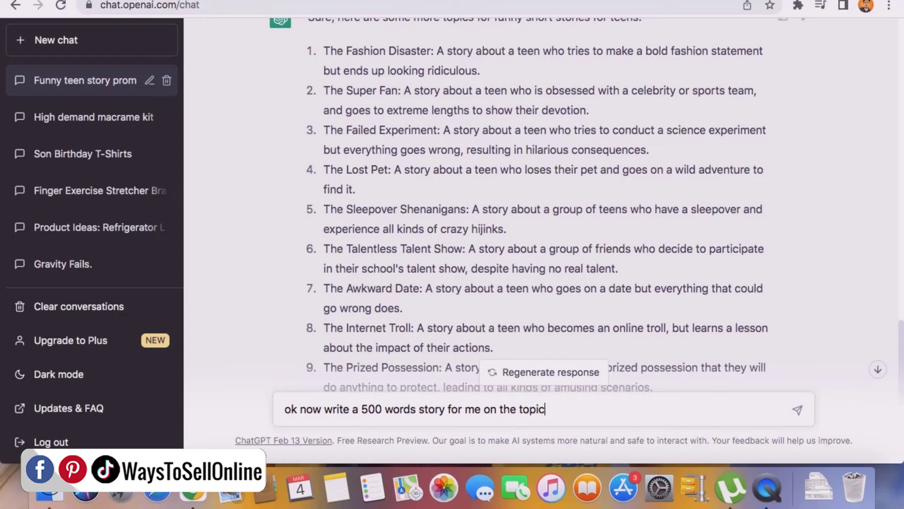
pyautogui.press('super+v')
pyautogui.write(', a funny')
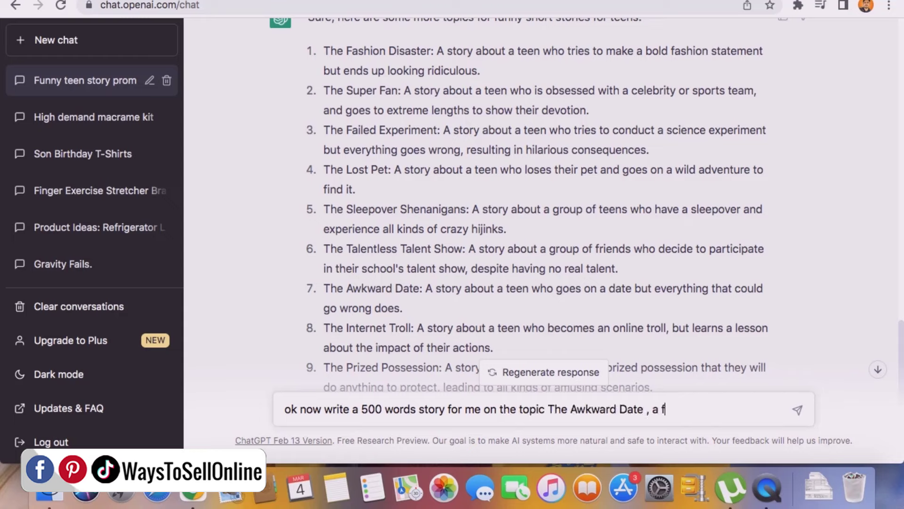
pyautogui.press('BackSpace')
pyautogui.press('BackSpace')
pyautogui.write('ory for teens')
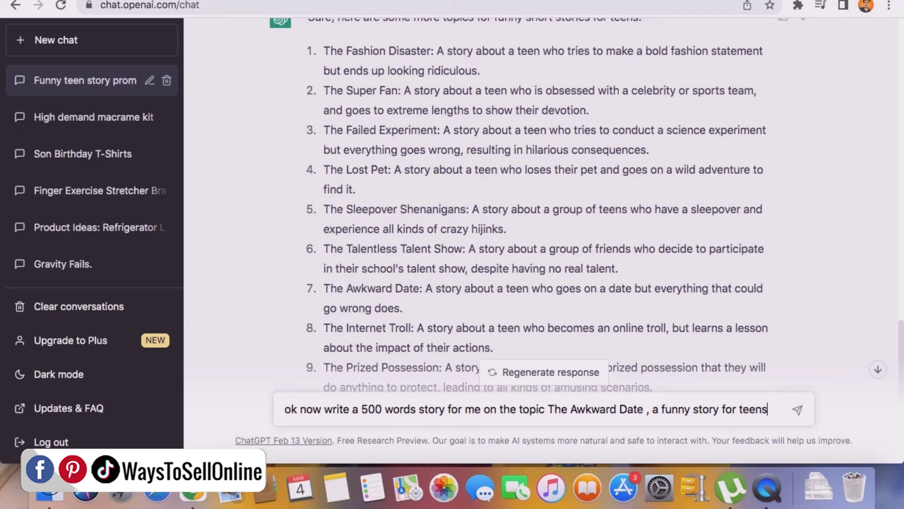
pyautogui.press('Return')
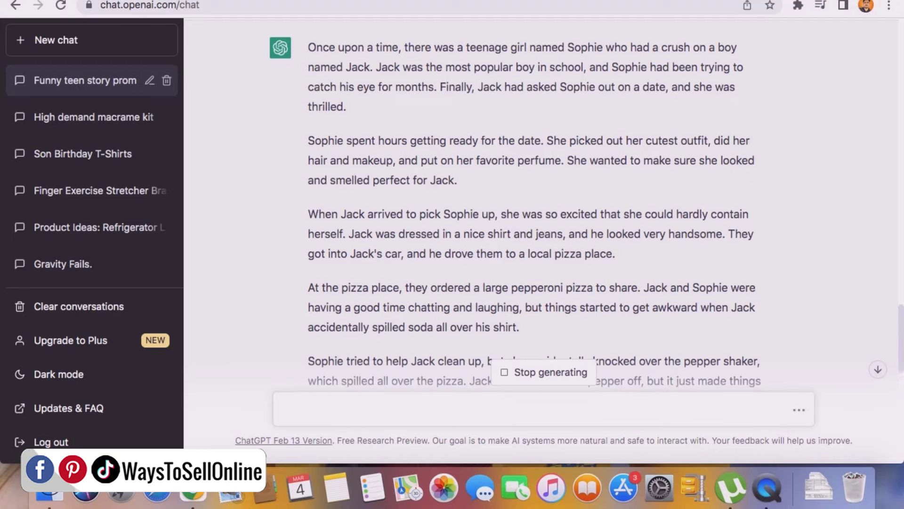
# - Select and copy the full generated story text
pyautogui.scroll(-10, 521, 160)
pyautogui.scroll(-3, 521, 160)
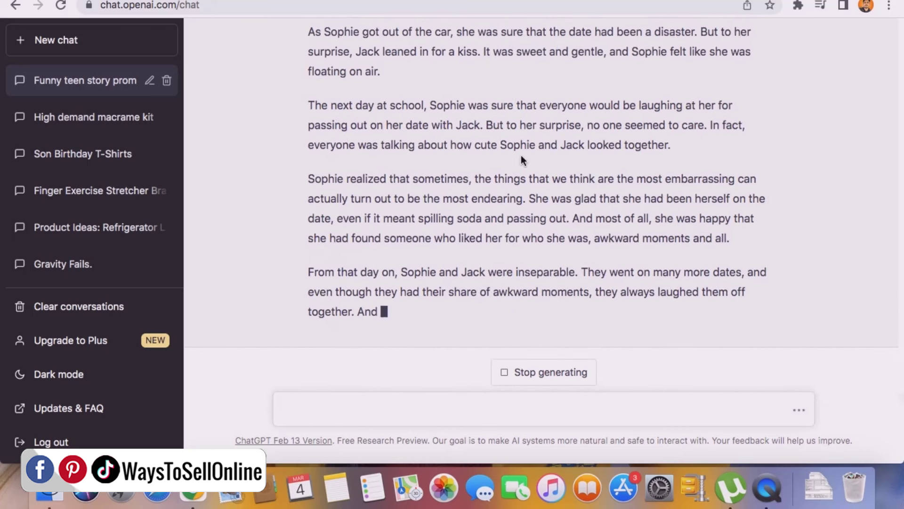
pyautogui.scroll(15, 621, 185)
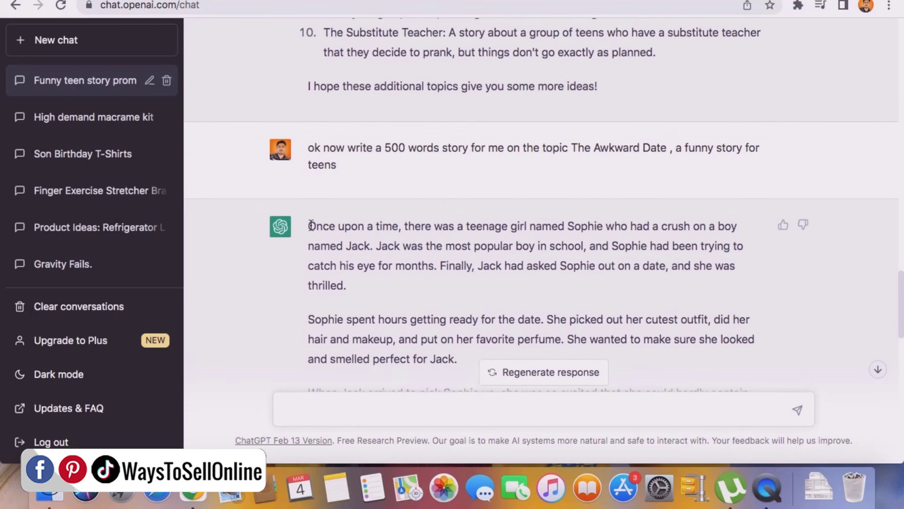
pyautogui.moveTo(309, 224); pyautogui.dragTo(488, 266)
pyautogui.rightClick(476, 246)
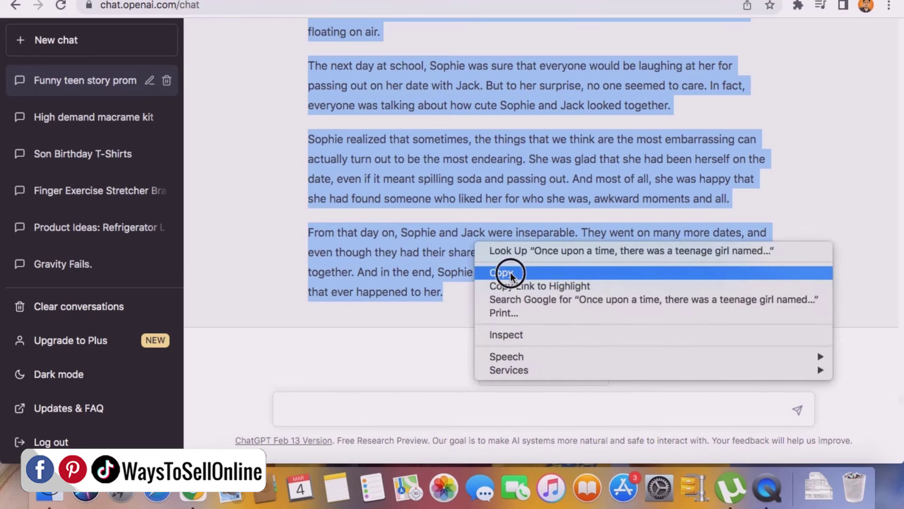
pyautogui.click(502, 273)
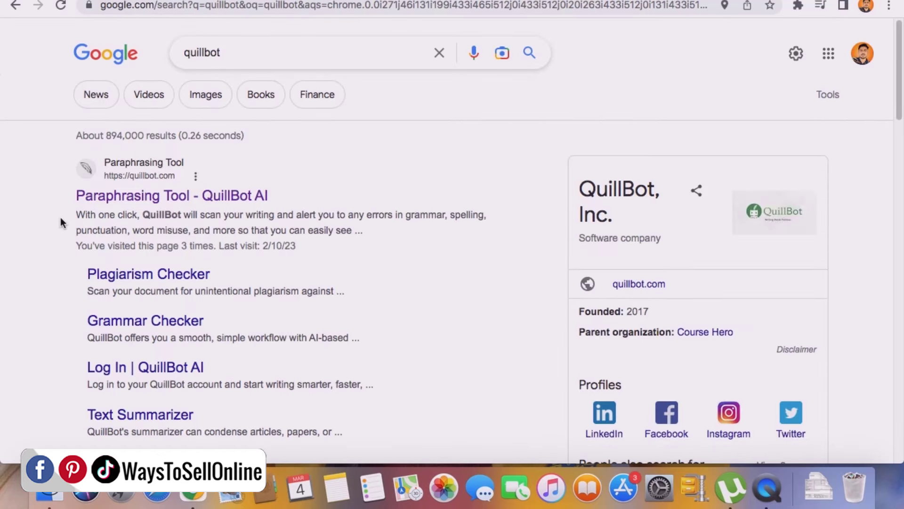
# - Open the 'Paraphrasing Tool - QuillBot AI' search result
pyautogui.click(198, 198)
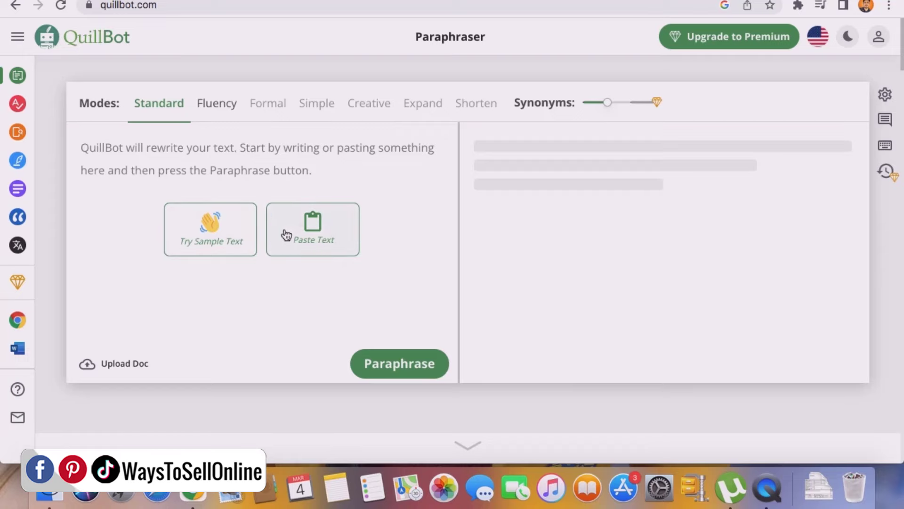
# - Paste the story into QuillBot, paraphrase it, and copy the reworded output
pyautogui.click(309, 228)
pyautogui.scroll(-1, 393, 329)
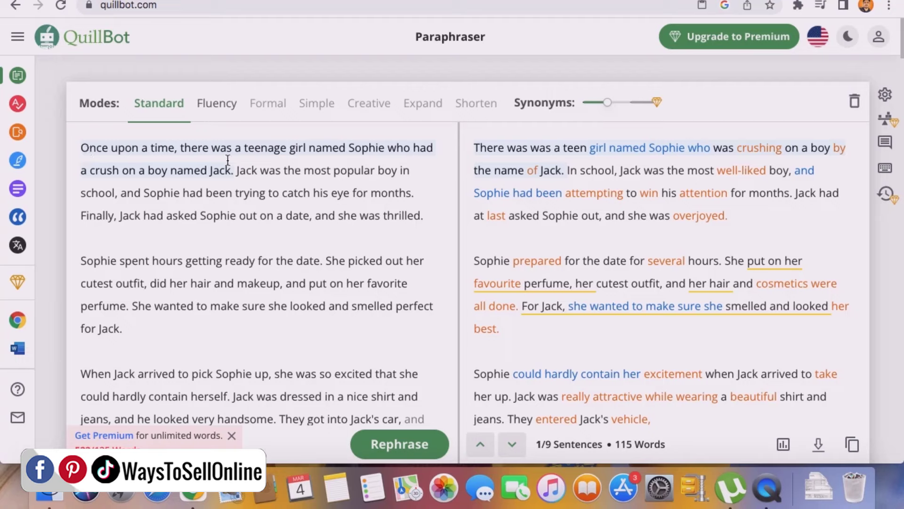
pyautogui.moveTo(518, 172)
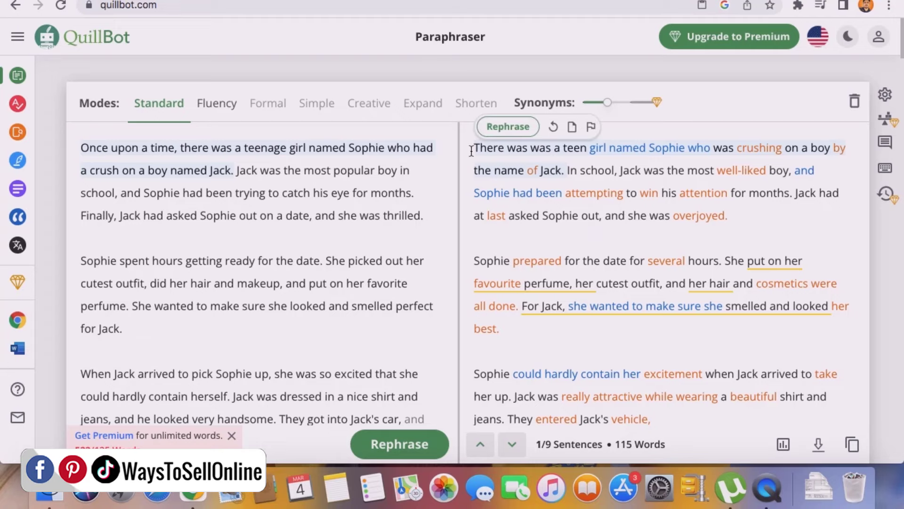
pyautogui.moveTo(474, 147); pyautogui.dragTo(682, 234)
pyautogui.rightClick(613, 192)
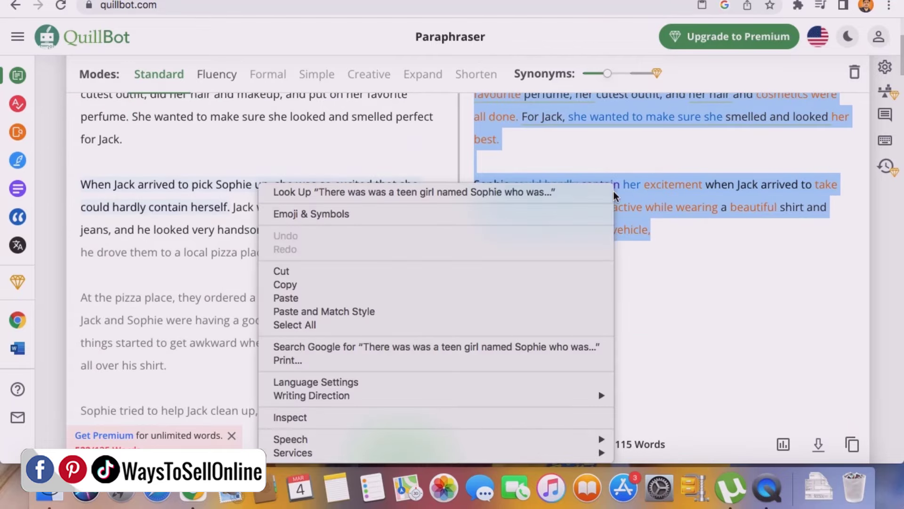
pyautogui.click(420, 285)
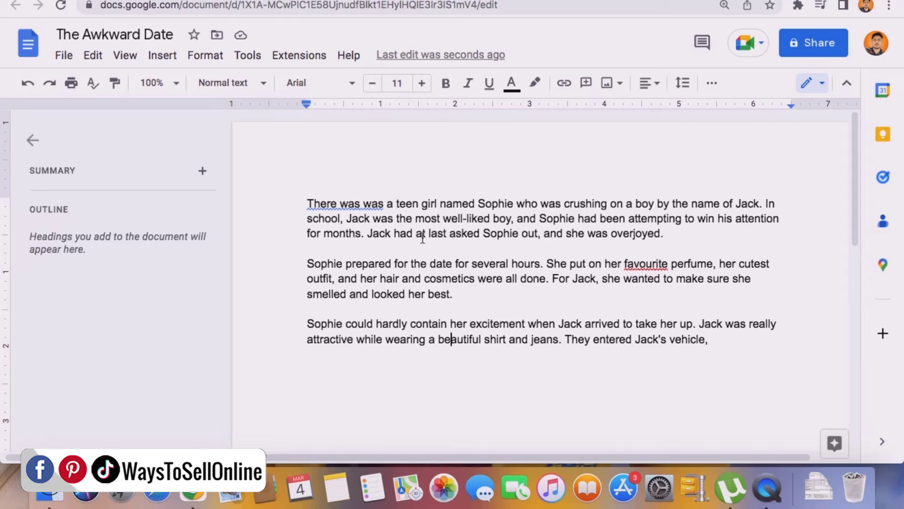
# - Save The Awkward Date story as a PDF Document (.pdf) and open the downloaded copy
pyautogui.click(137, 36)
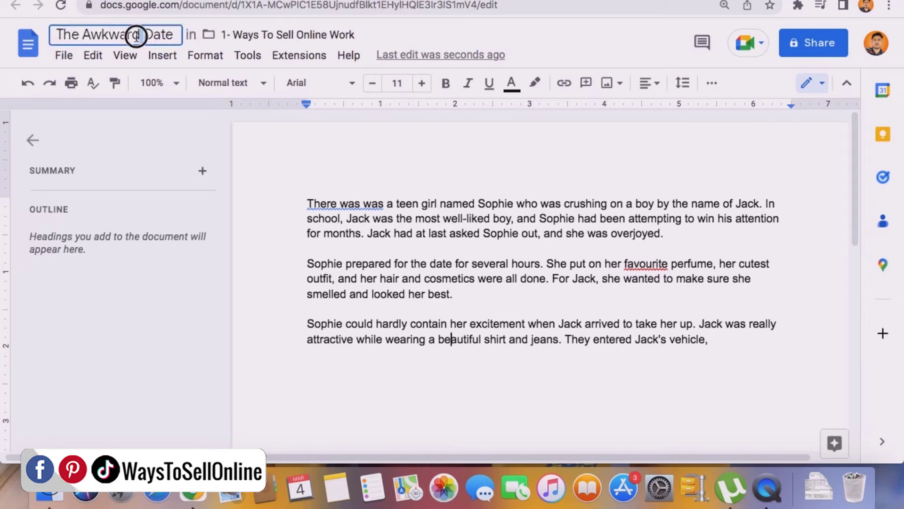
pyautogui.click(478, 371)
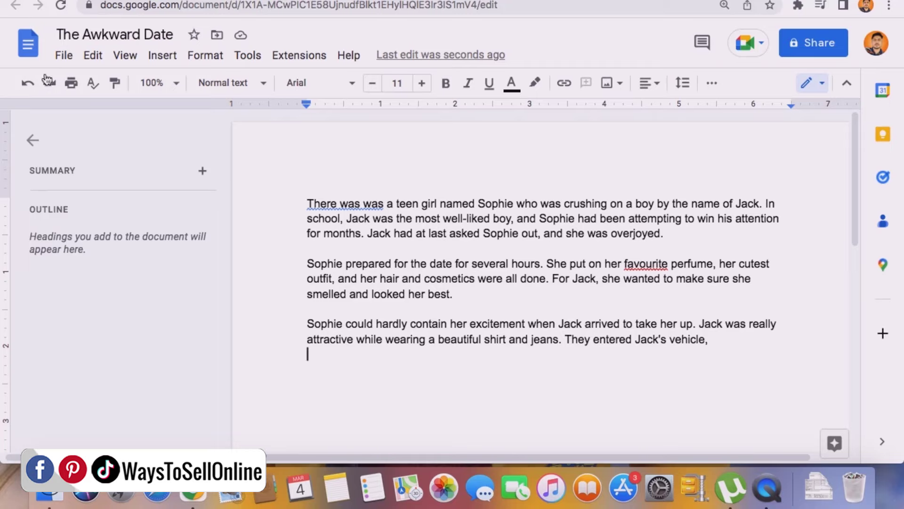
pyautogui.click(68, 61)
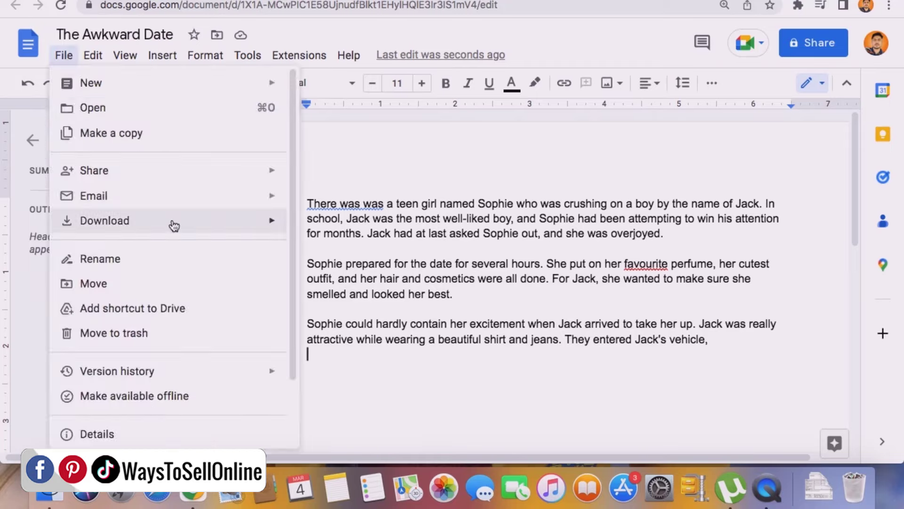
pyautogui.moveTo(172, 224)
pyautogui.click(380, 302)
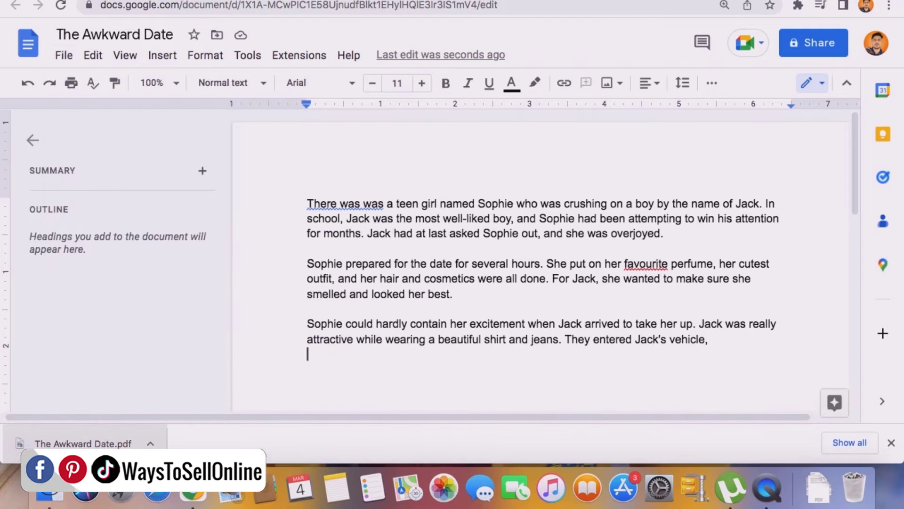
pyautogui.click(82, 443)
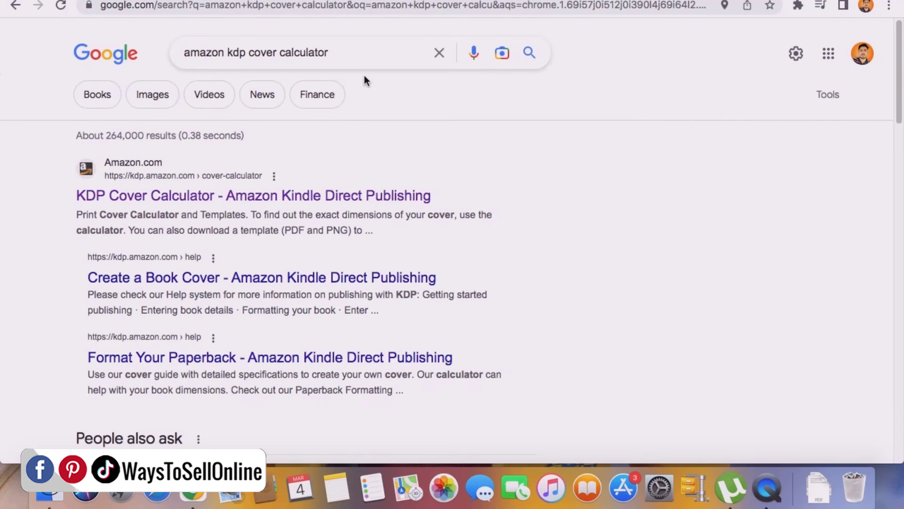
# - Open the KDP Cover Calculator and choose Paperback, Black & white, White paper, Right to Left
pyautogui.click(286, 203)
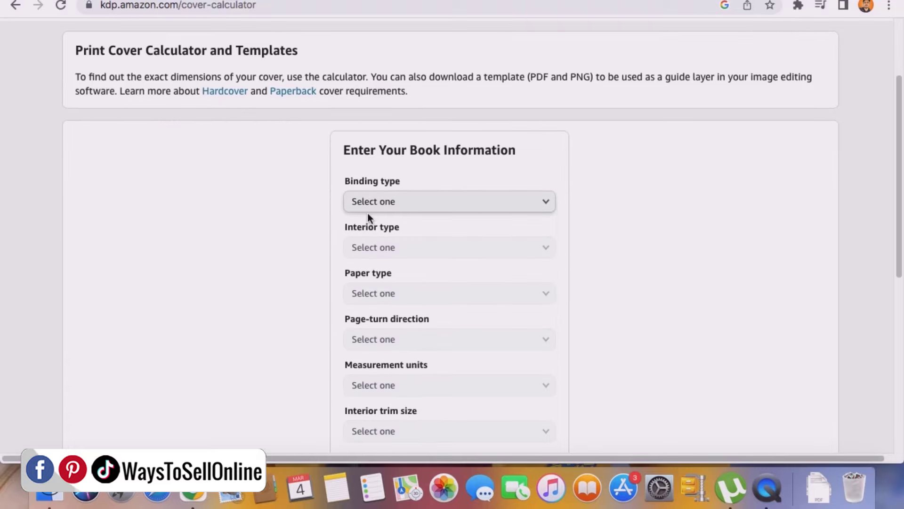
pyautogui.click(414, 202)
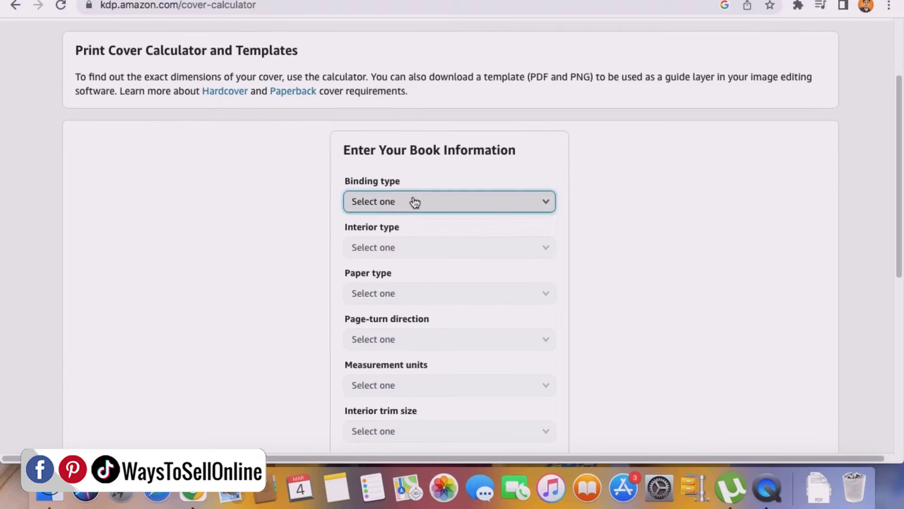
pyautogui.click(409, 221)
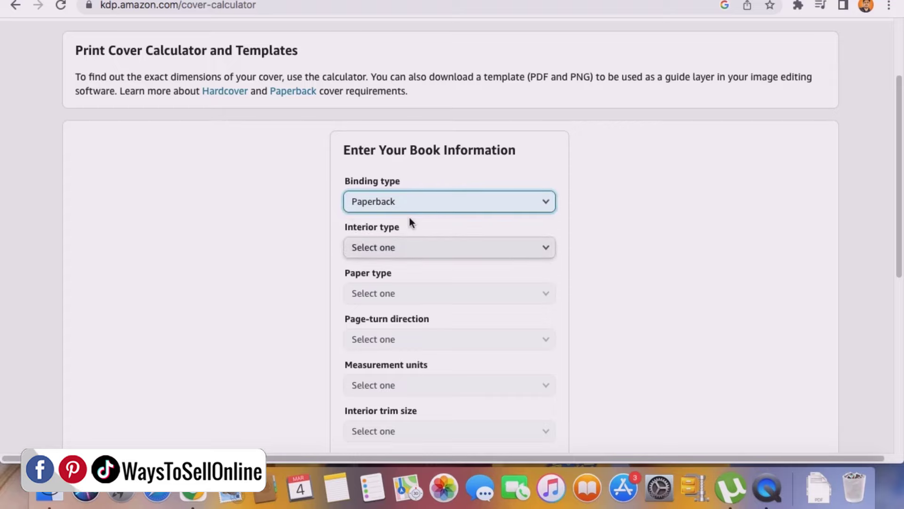
pyautogui.press('Tab')
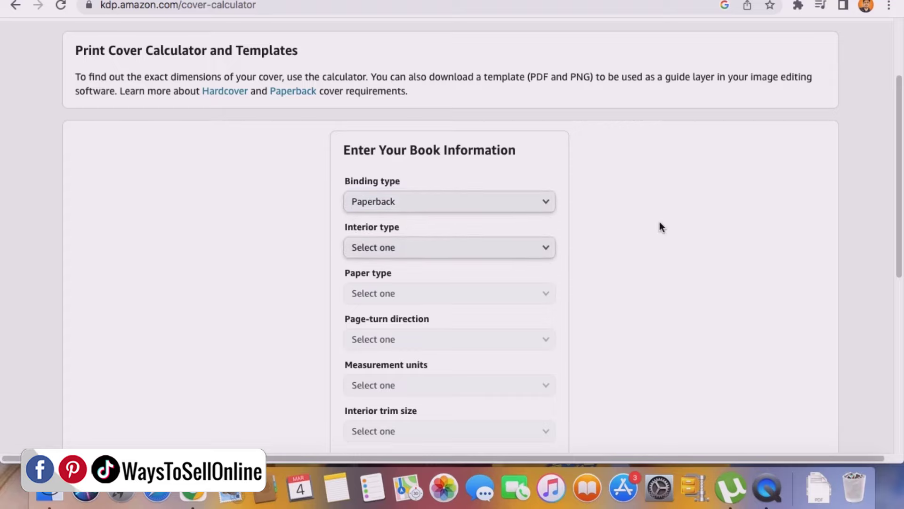
pyautogui.click(477, 248)
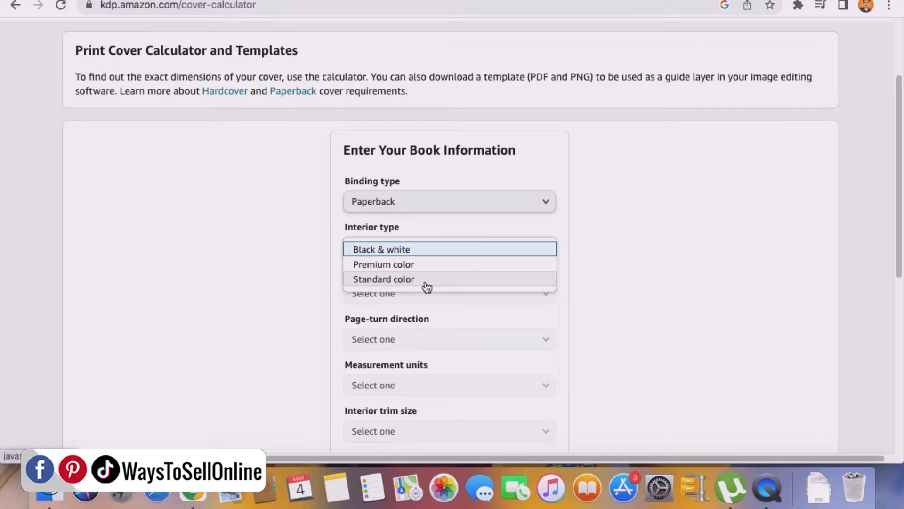
pyautogui.click(405, 250)
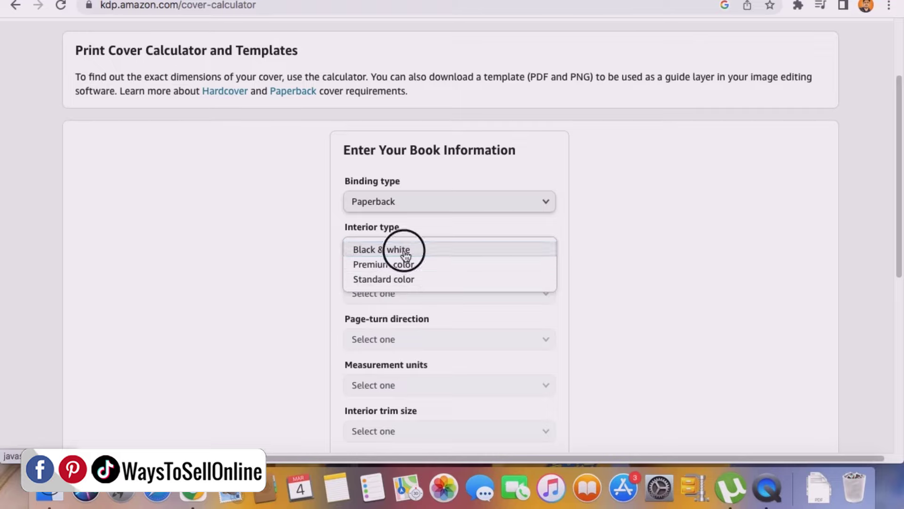
pyautogui.click(416, 293)
pyautogui.click(412, 311)
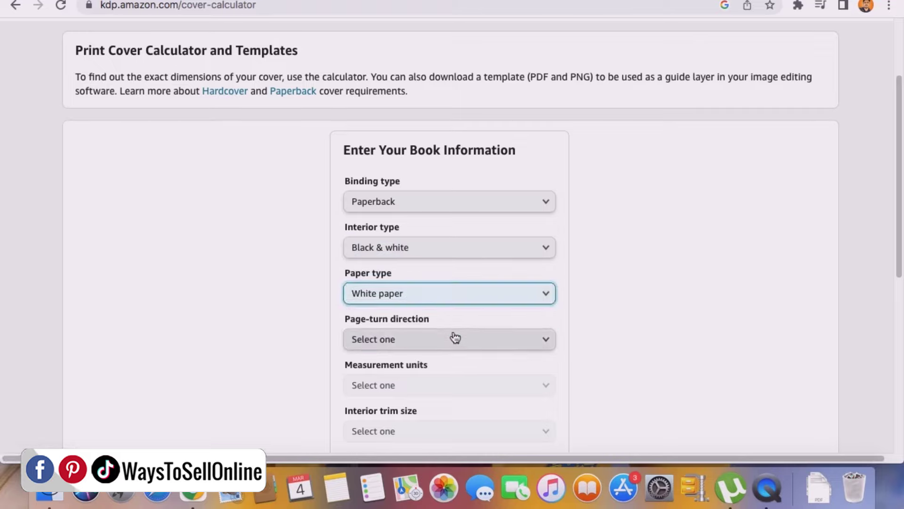
pyautogui.click(550, 339)
pyautogui.click(541, 340)
pyautogui.click(478, 356)
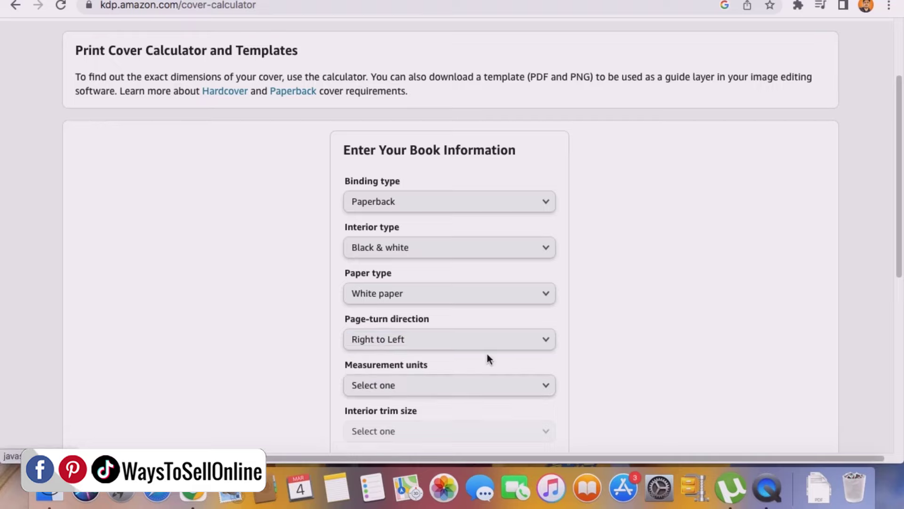
# - Set Inches, 5 x 8 in trim and 24 pages, then calculate the 10.304 x 8.25 in cover
pyautogui.scroll(-1, 499, 344)
pyautogui.click(474, 357)
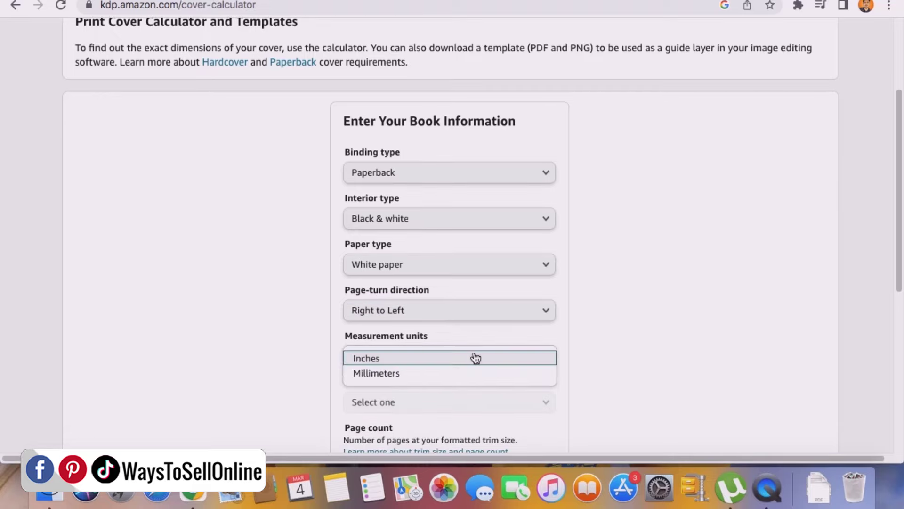
pyautogui.click(410, 358)
pyautogui.scroll(-6, 440, 257)
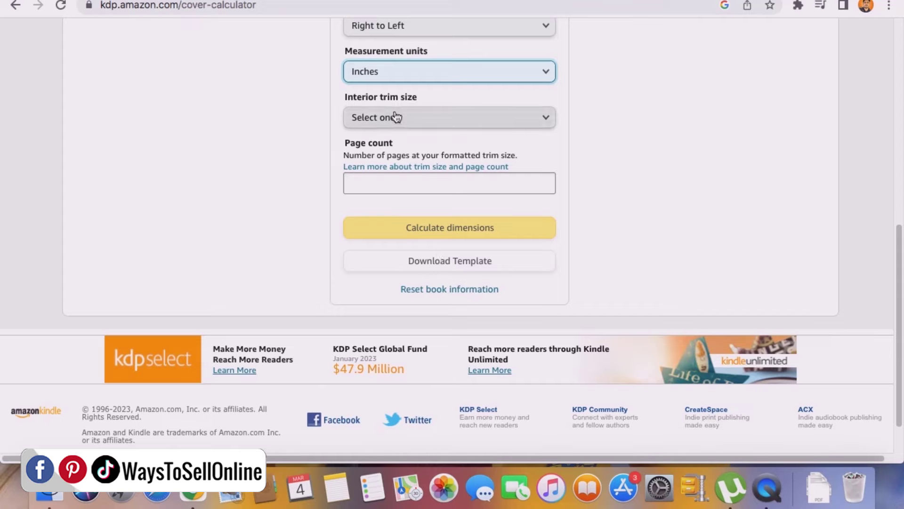
pyautogui.click(414, 119)
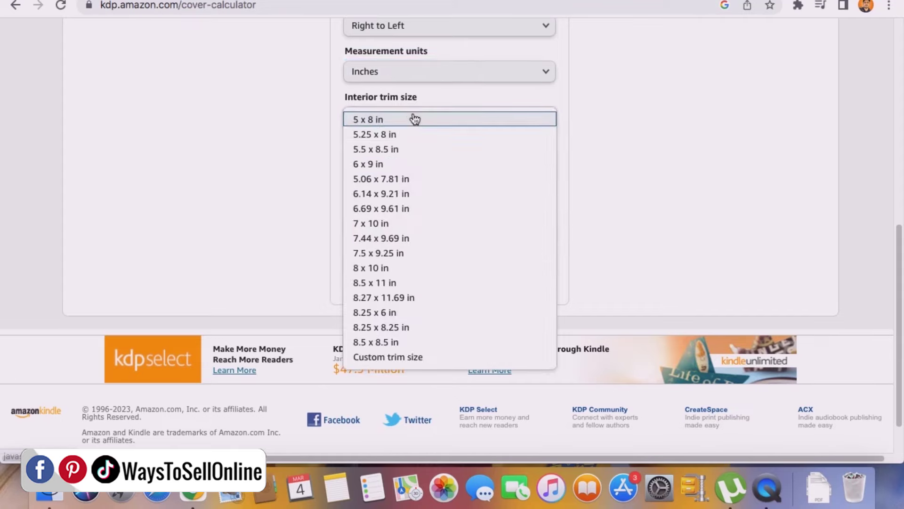
pyautogui.click(363, 121)
pyautogui.click(391, 184)
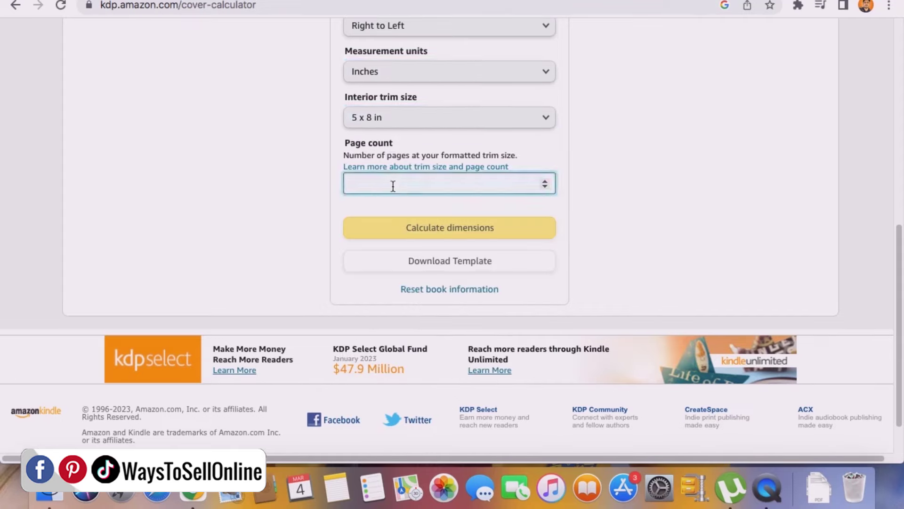
pyautogui.write('24')
pyautogui.click(631, 186)
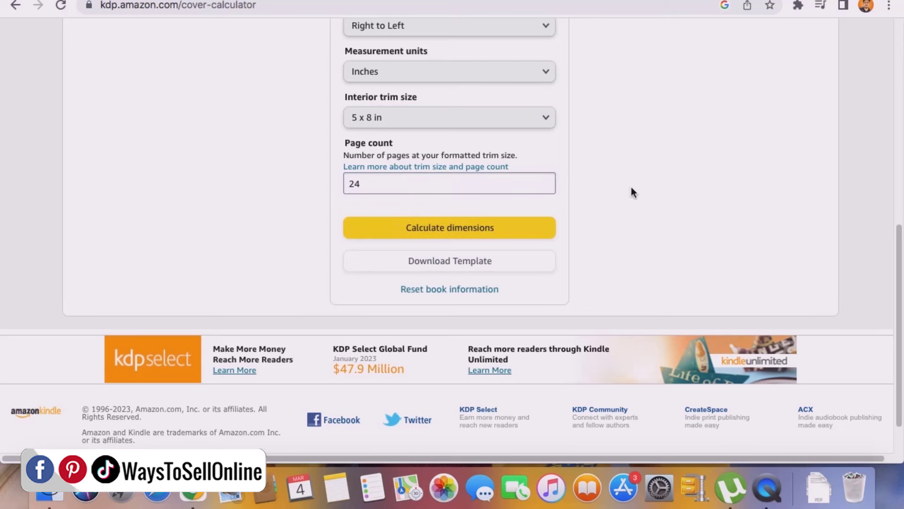
pyautogui.click(478, 227)
pyautogui.scroll(5, 764, 205)
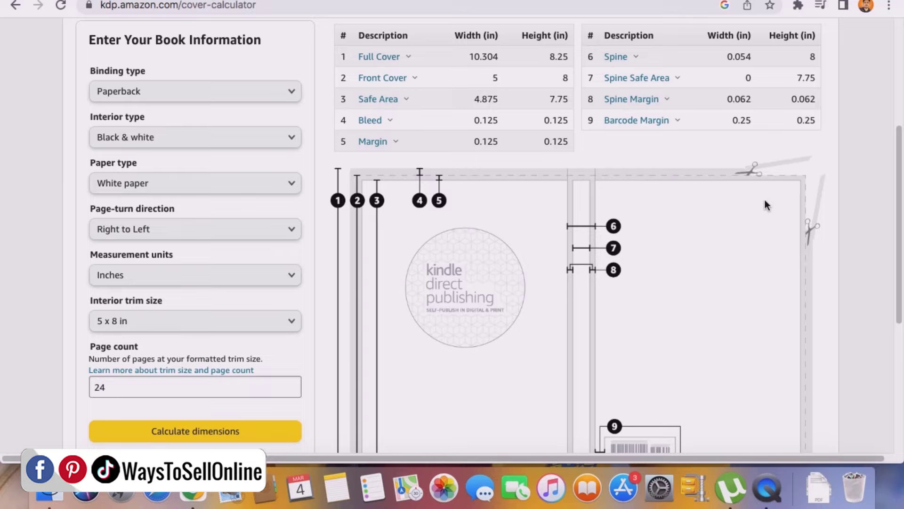
pyautogui.scroll(1, 594, 188)
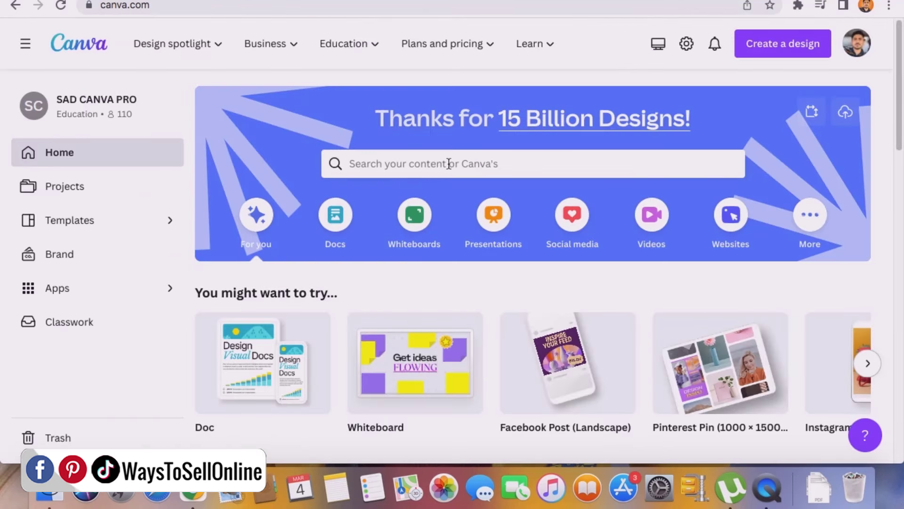
# - Search Canva for 'kindle book cover' and open the Man Woman Silhouette Small Kindle Book Cover template
pyautogui.click(448, 161)
pyautogui.write('kindle book cover')
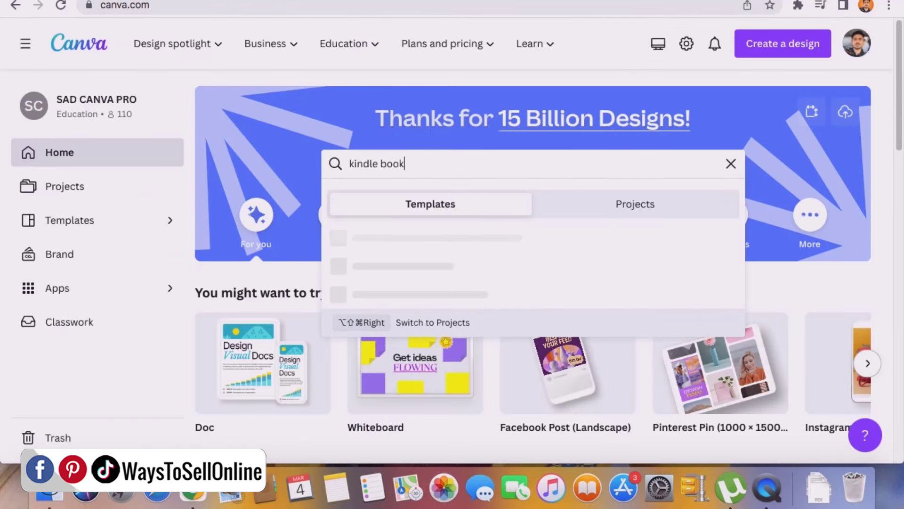
pyautogui.press('Return')
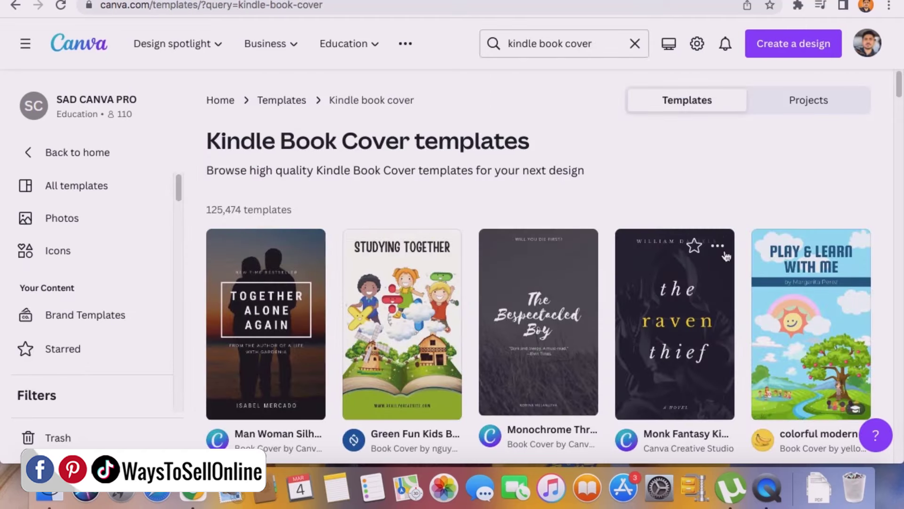
pyautogui.scroll(-8, 692, 263)
pyautogui.scroll(8, 833, 218)
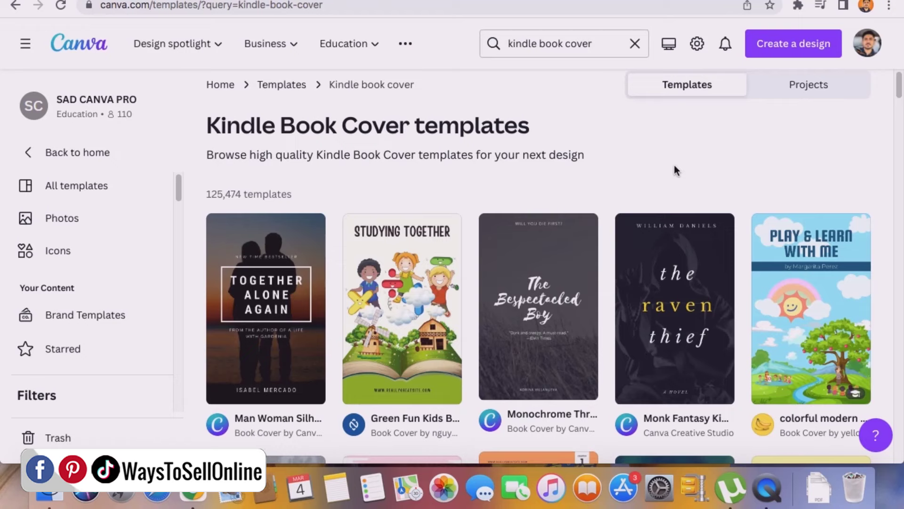
pyautogui.scroll(-4, 674, 170)
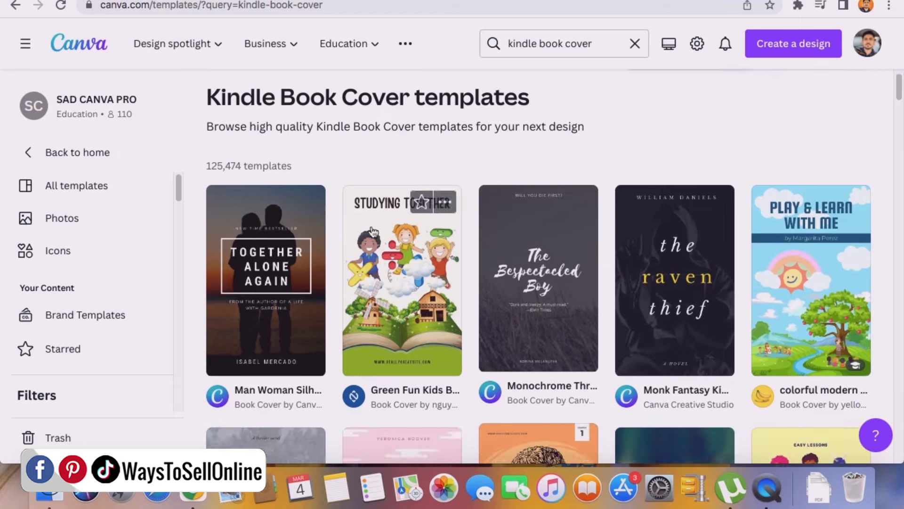
pyautogui.scroll(1, 564, 187)
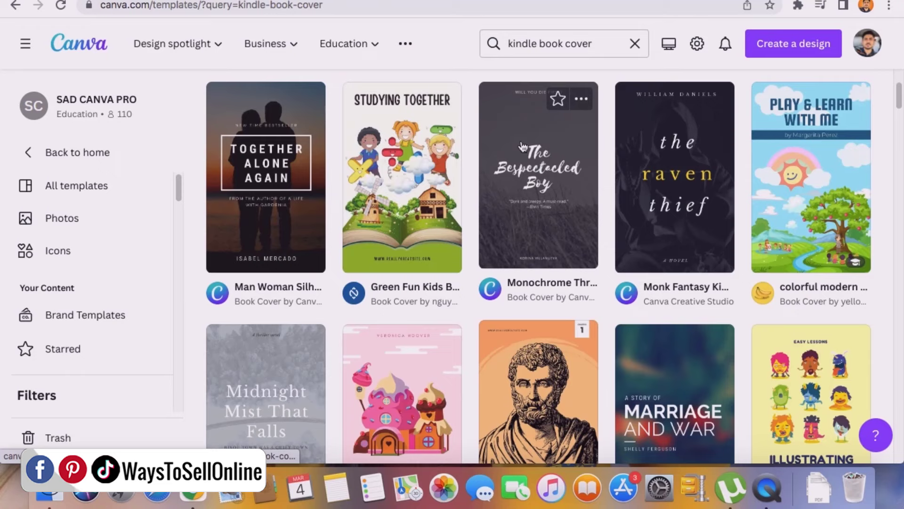
pyautogui.click(267, 173)
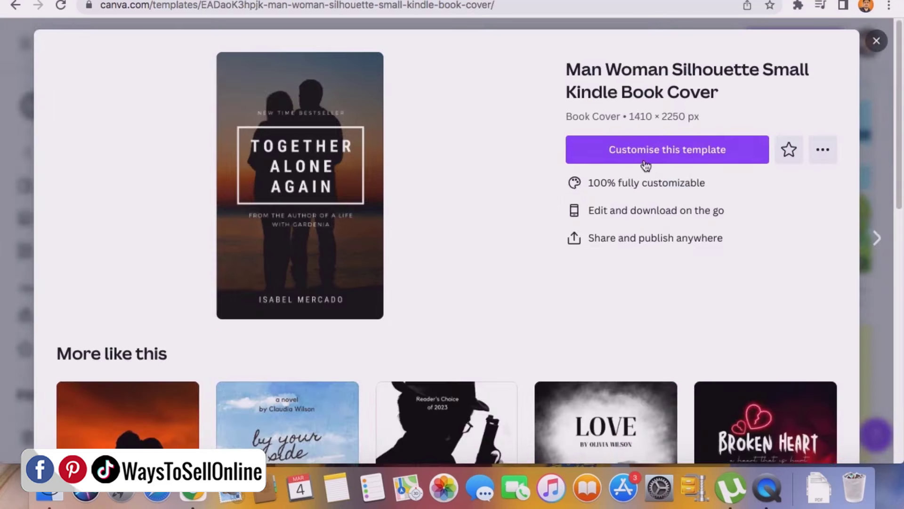
# - Create a design from the silhouette template and replace its three-line title with THE AWKWARD DATE
pyautogui.click(670, 147)
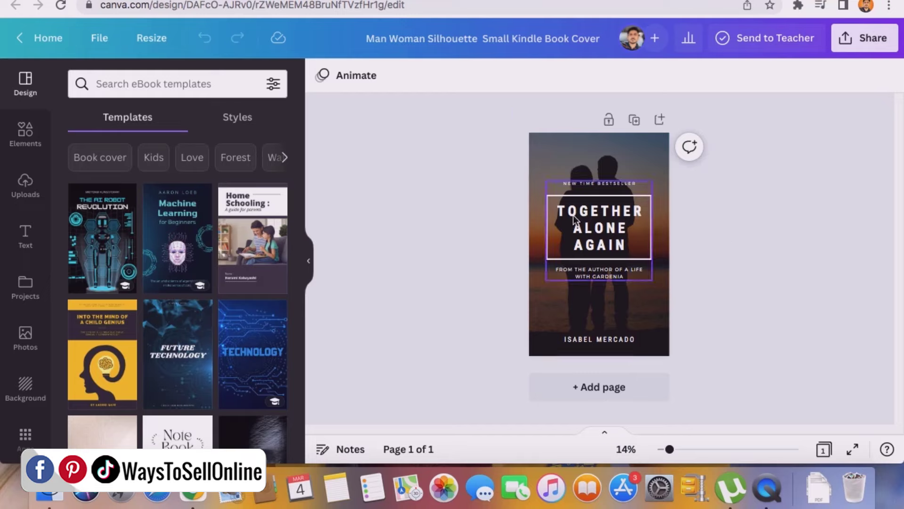
pyautogui.doubleClick(606, 212)
pyautogui.click(627, 245)
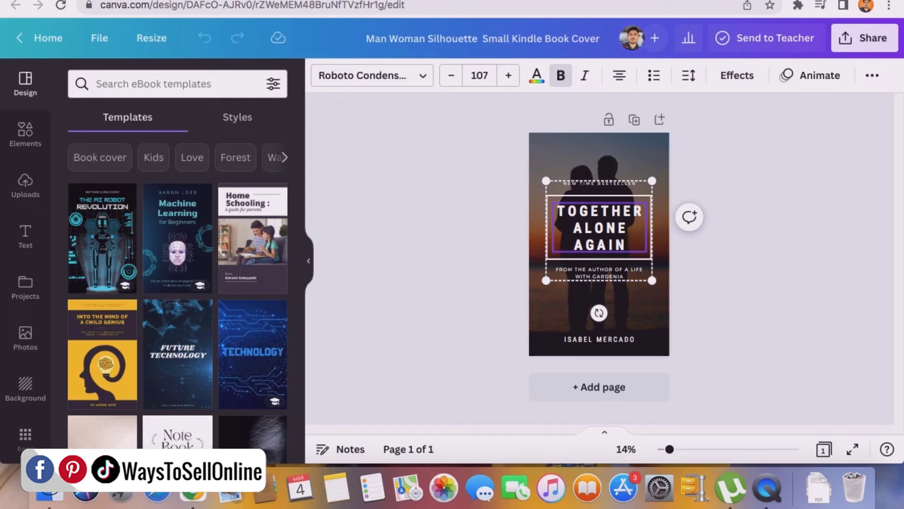
pyautogui.moveTo(628, 246); pyautogui.dragTo(557, 209)
pyautogui.write('THE AWKWARD DATE')
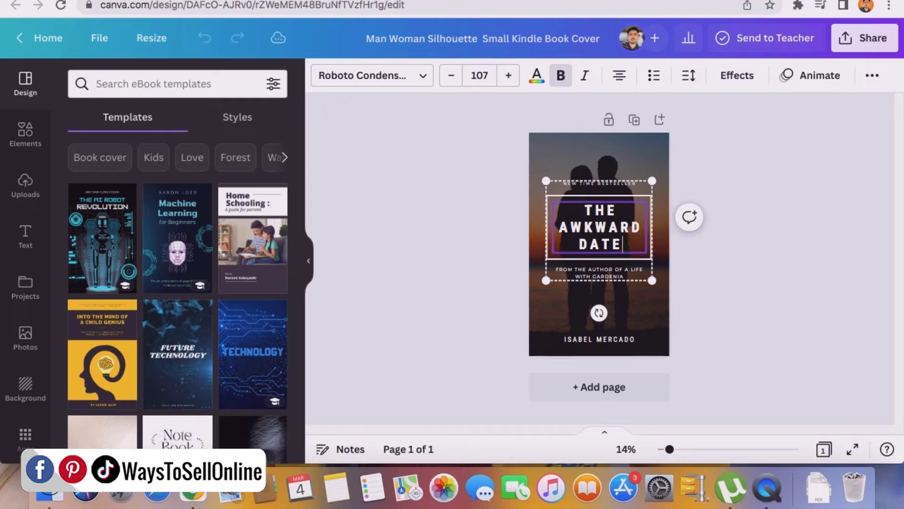
pyautogui.click(780, 191)
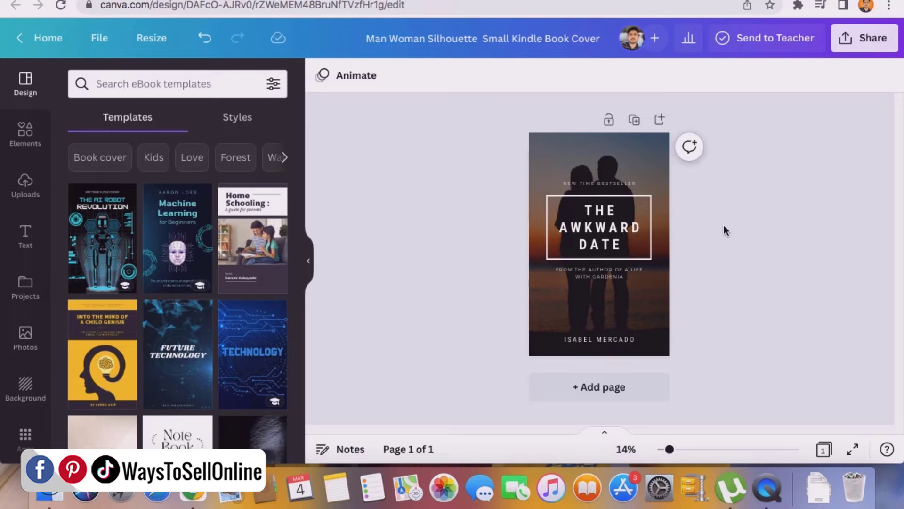
# - Zoom in on the cover and check the author name, leaving it unchanged
pyautogui.press('cmd+equal')
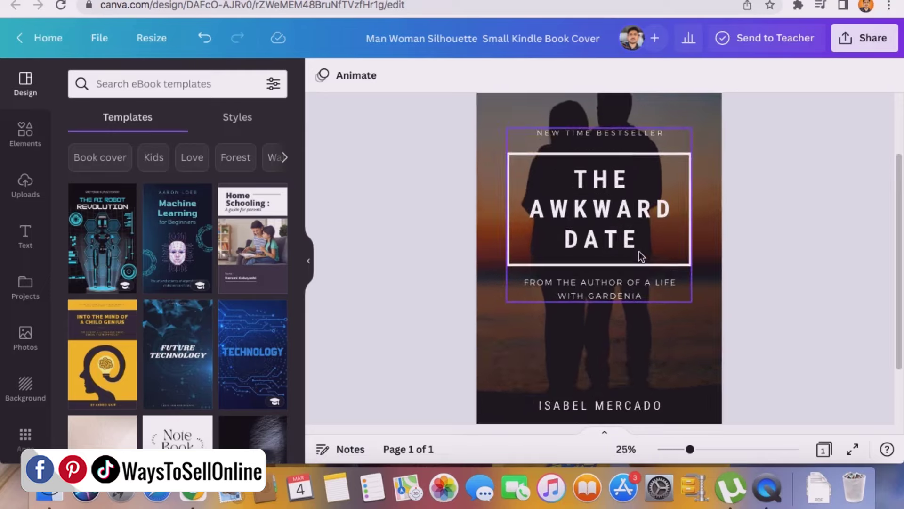
pyautogui.doubleClick(575, 406)
pyautogui.click(819, 275)
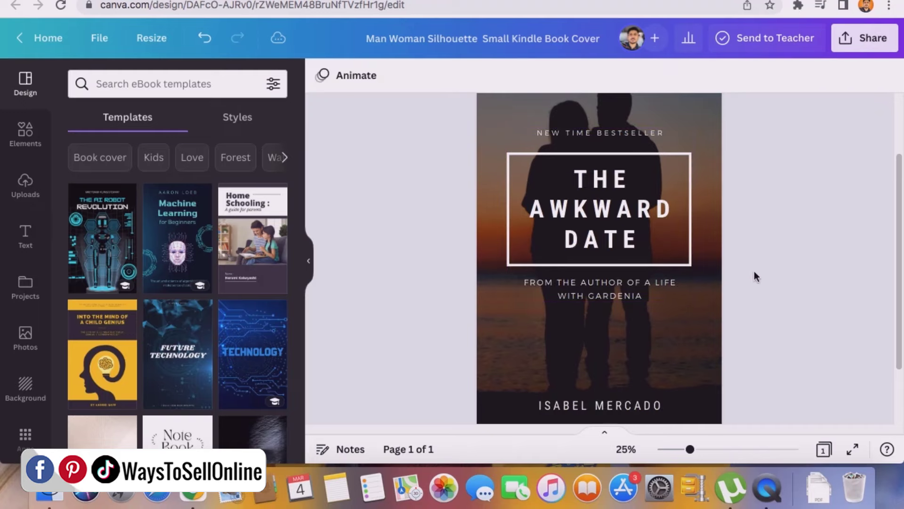
pyautogui.scroll(1, 620, 160)
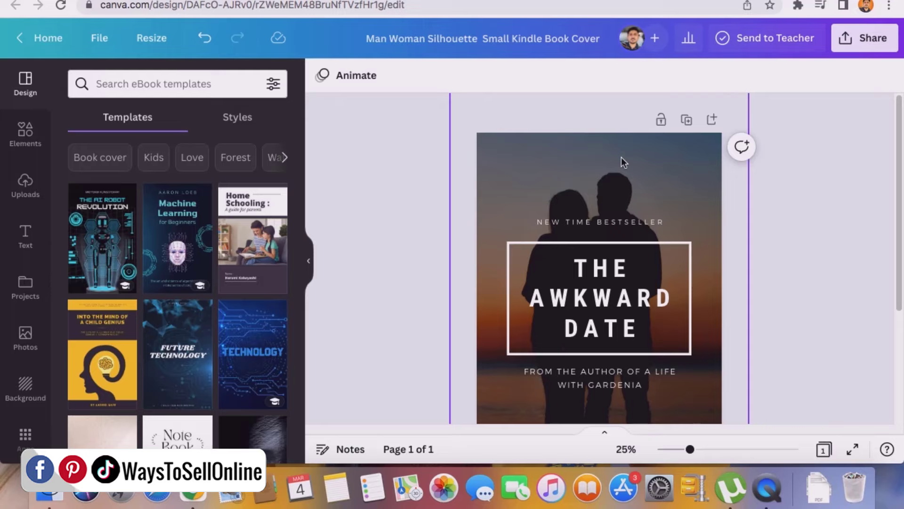
pyautogui.scroll(-3, 826, 211)
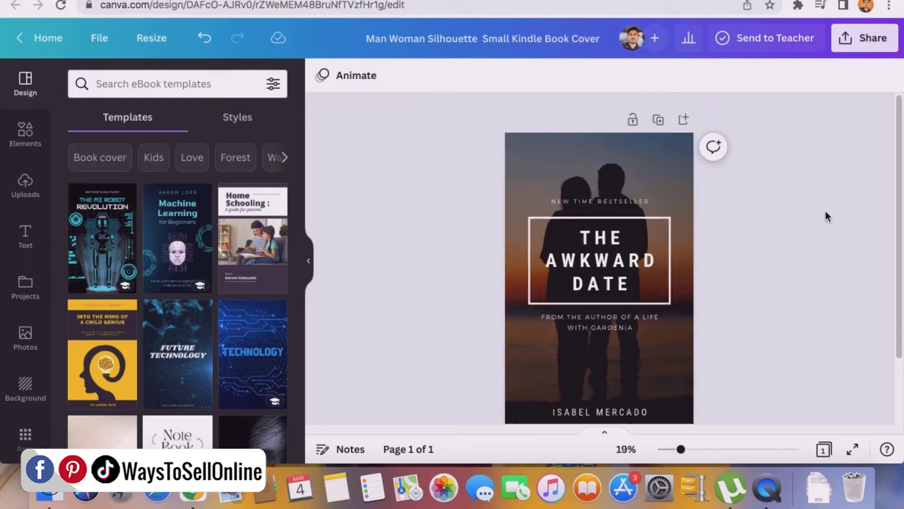
# - Download the Canva cover as a JPG file, then return to the 'kindle publishing' search results
pyautogui.click(872, 43)
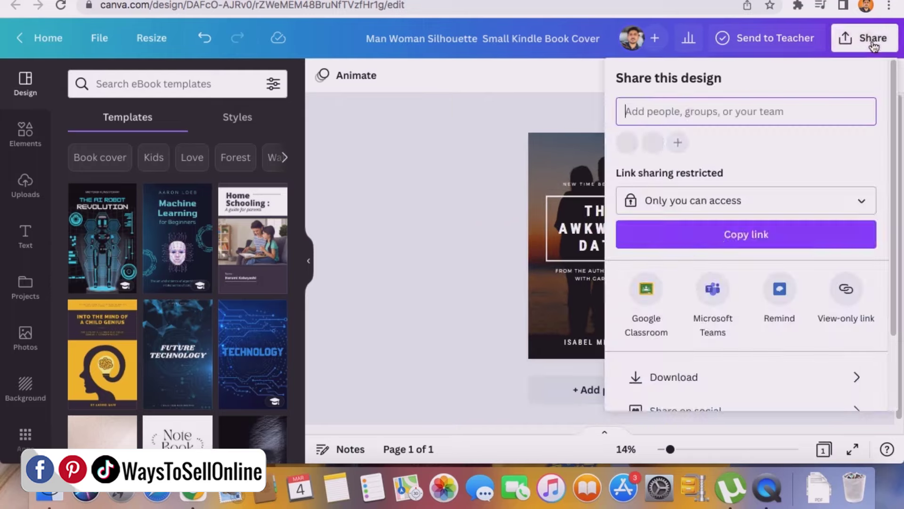
pyautogui.scroll(-2, 700, 283)
pyautogui.click(700, 285)
pyautogui.click(711, 136)
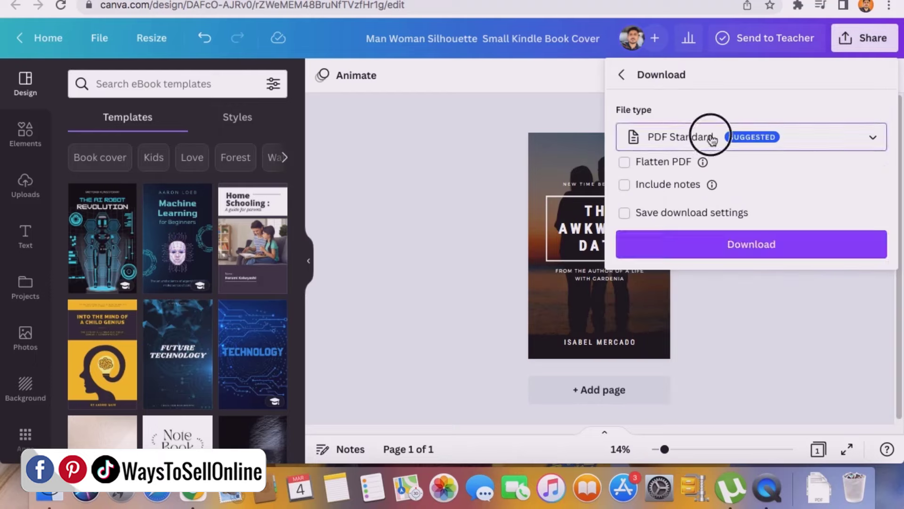
pyautogui.click(672, 52)
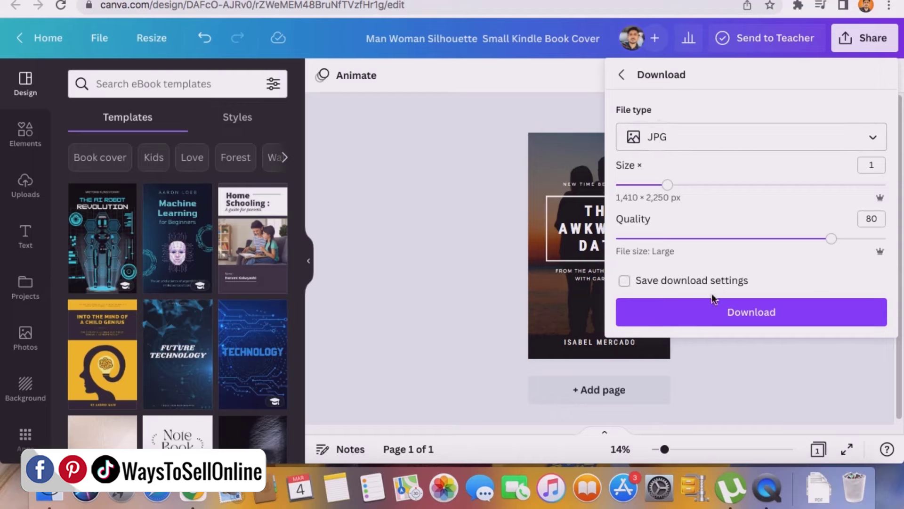
pyautogui.click(778, 319)
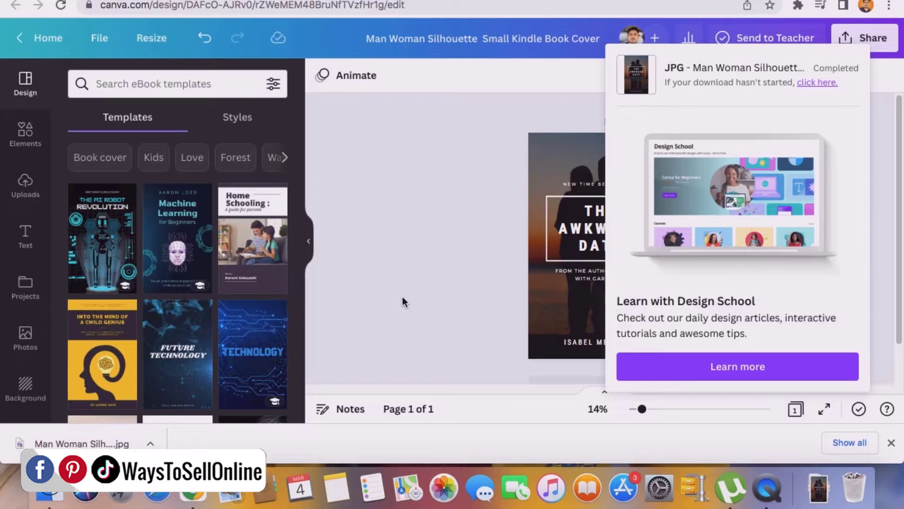
pyautogui.hotkey('ctrl', 'Tab')
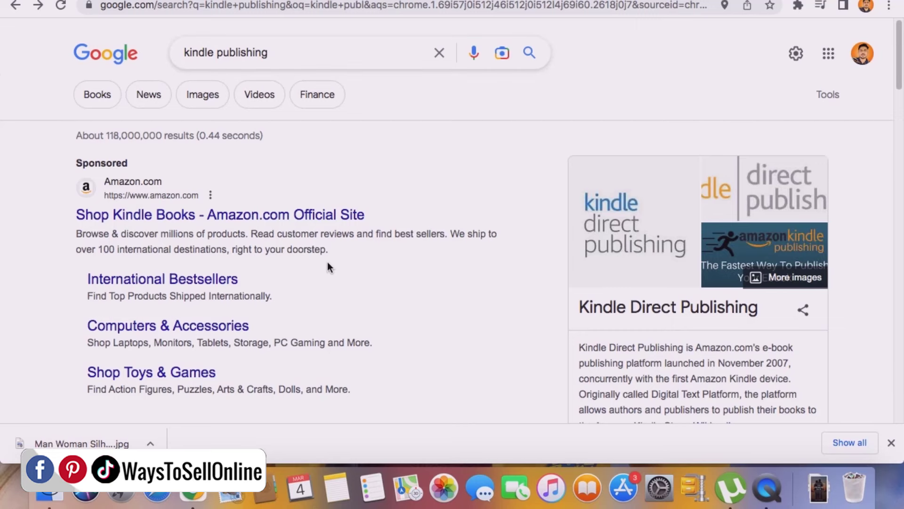
# - Open the Amazon Kindle Direct Publishing site from the Google results
pyautogui.scroll(-1, 345, 277)
pyautogui.scroll(-5, 344, 272)
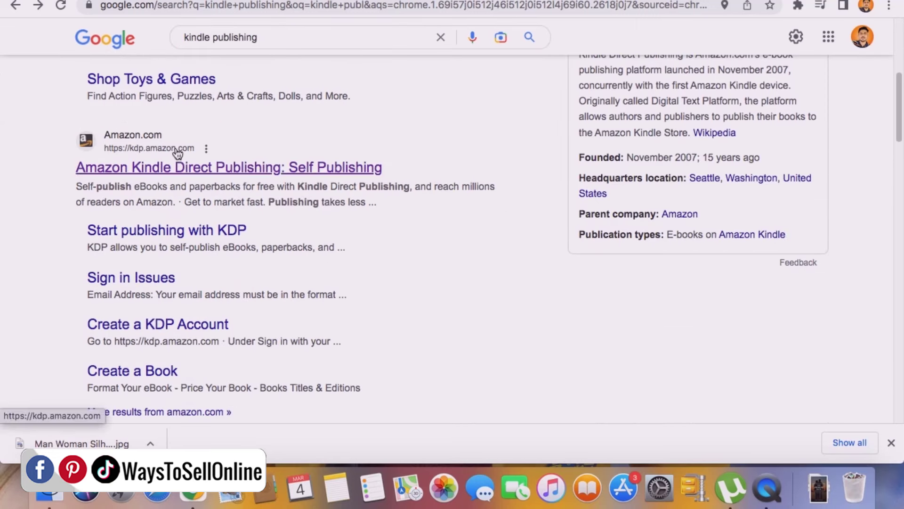
pyautogui.click(192, 173)
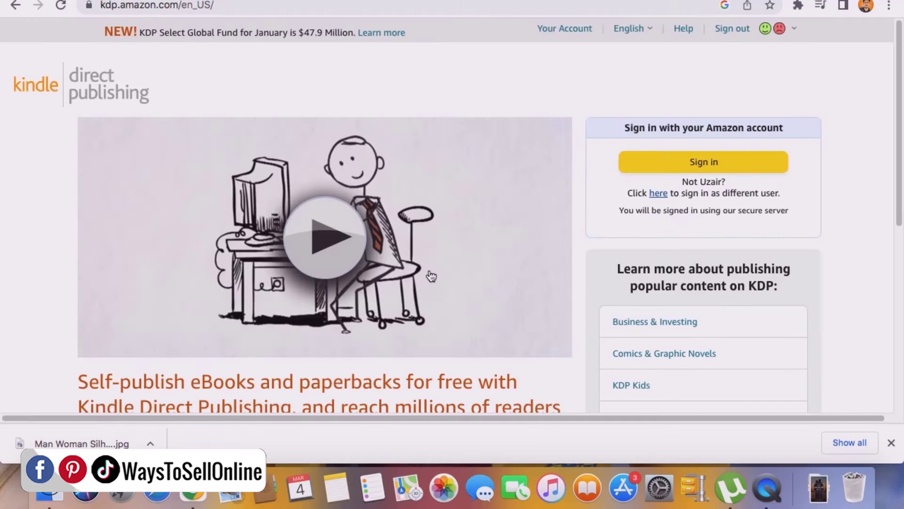
pyautogui.scroll(-2, 432, 275)
pyautogui.scroll(-6, 431, 275)
pyautogui.scroll(8, 427, 273)
# - Sign in to KDP and start a new title with + Create on the Bookshelf
pyautogui.click(716, 166)
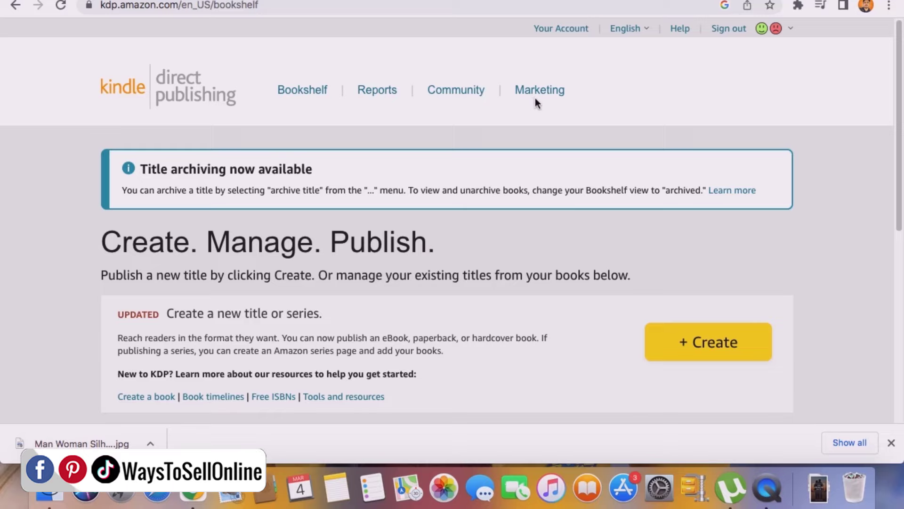
pyautogui.click(713, 351)
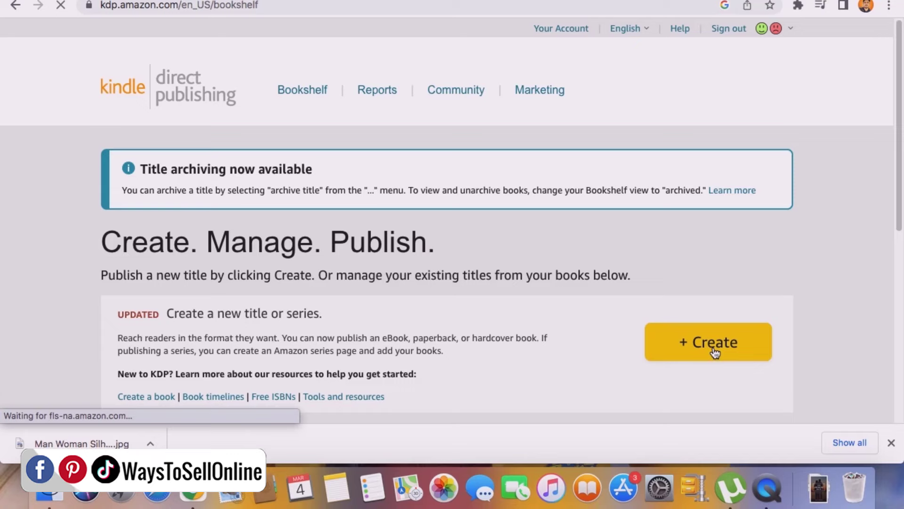
pyautogui.scroll(-5, 574, 285)
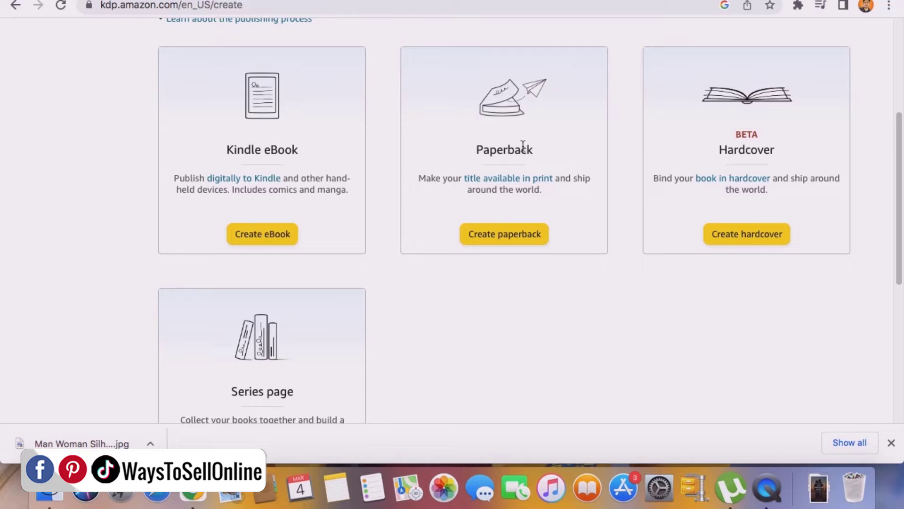
# - Create a new paperback and look through its Paperback Details form
pyautogui.click(509, 238)
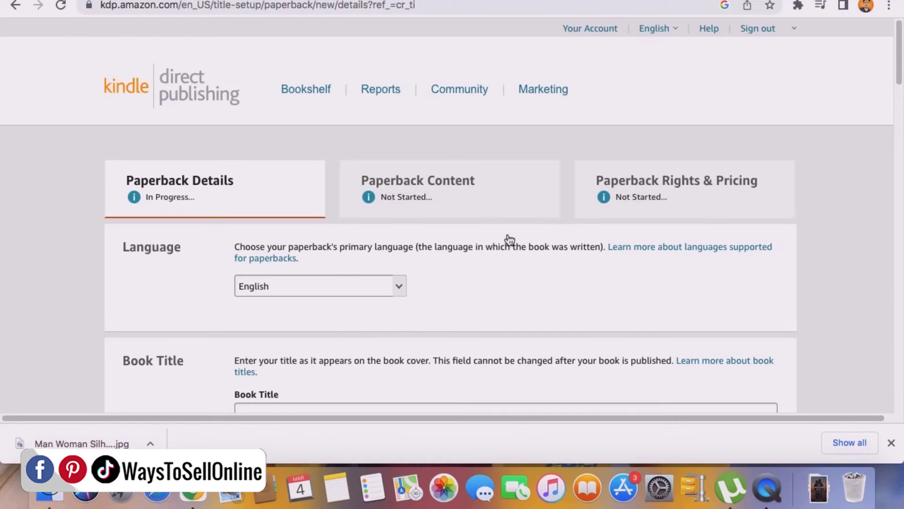
pyautogui.scroll(-3, 510, 238)
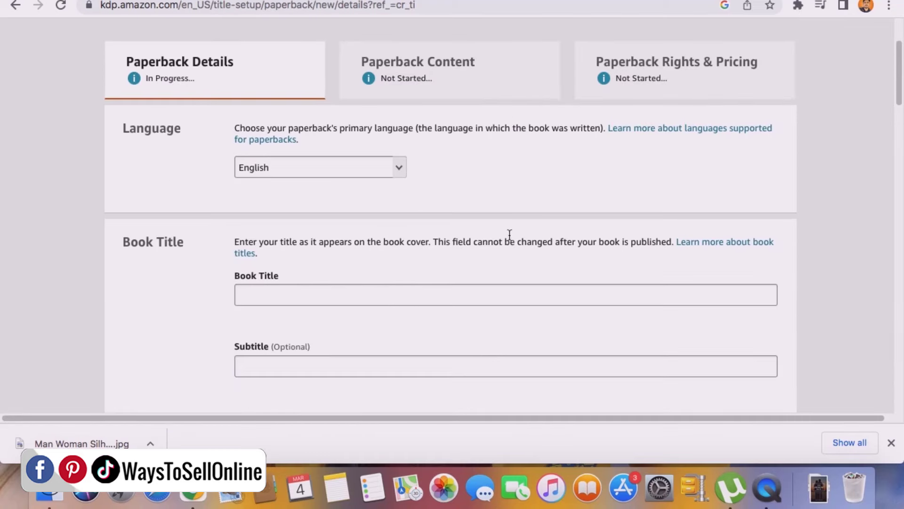
pyautogui.scroll(-1, 346, 135)
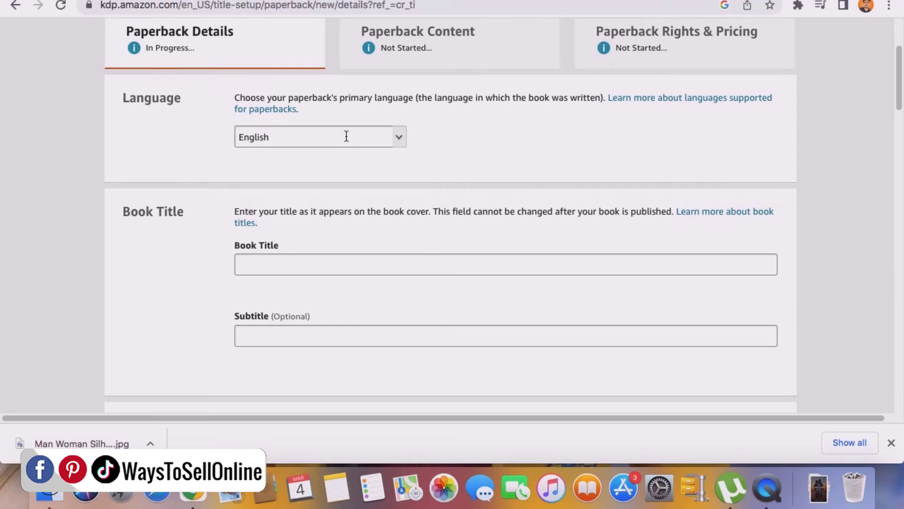
pyautogui.scroll(-6, 323, 204)
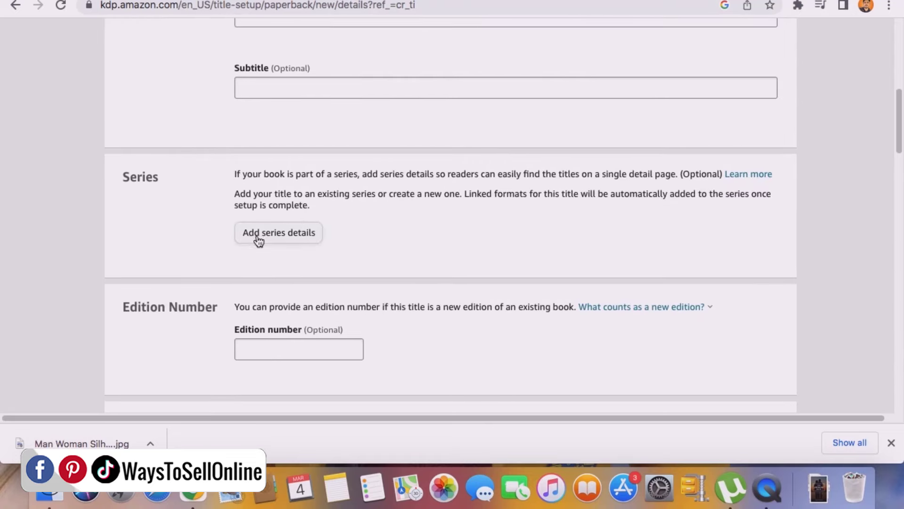
pyautogui.scroll(-5, 319, 217)
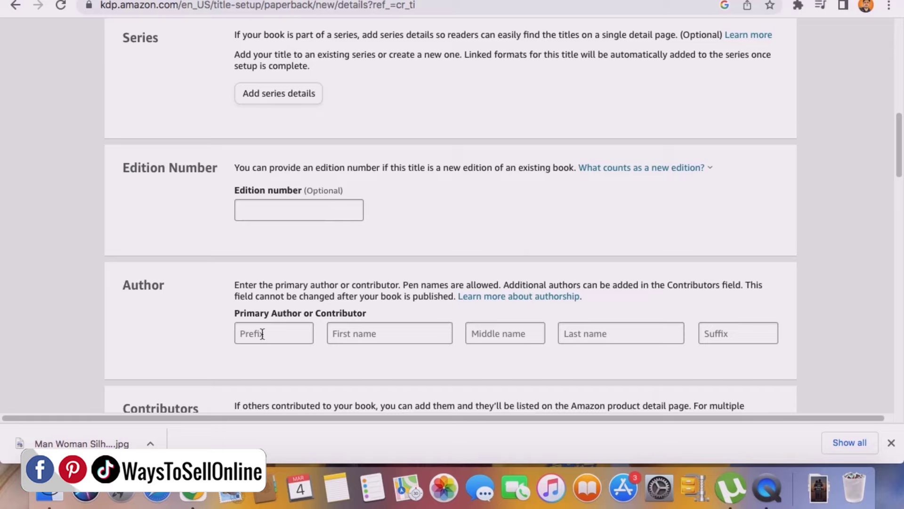
pyautogui.scroll(-4, 384, 333)
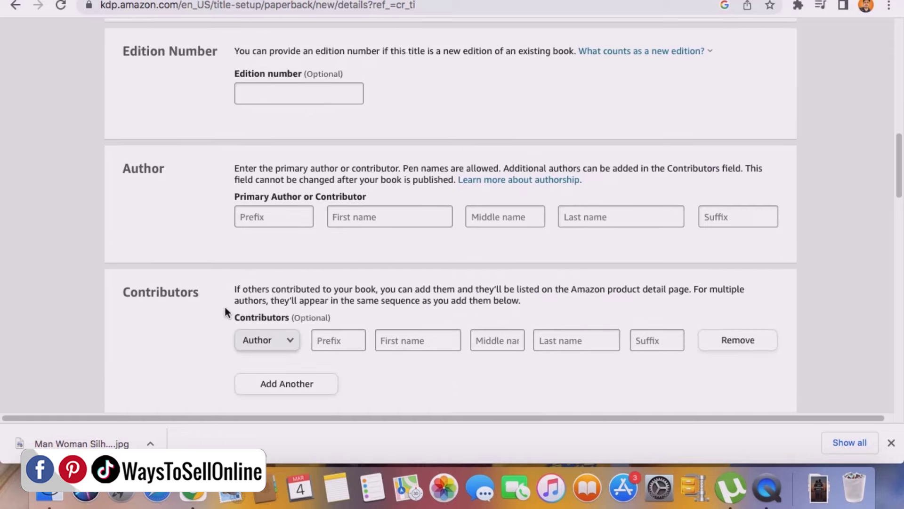
pyautogui.scroll(-7, 225, 306)
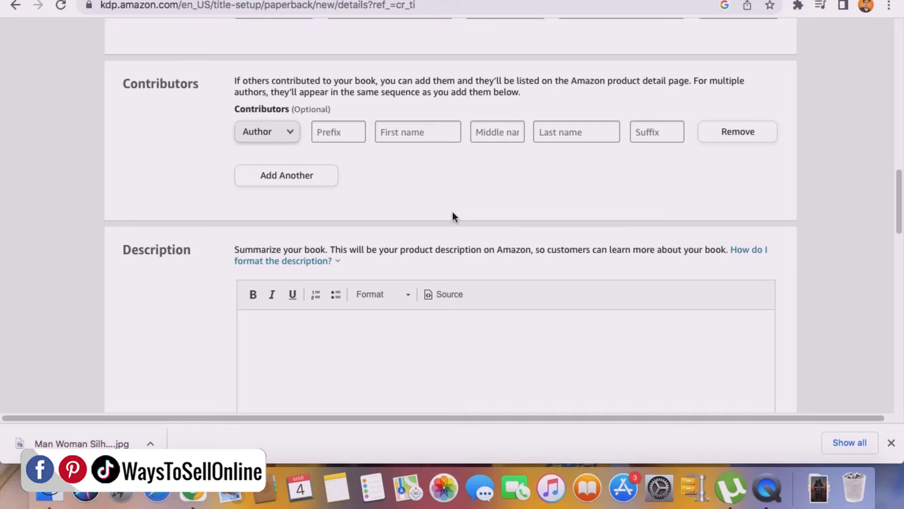
pyautogui.scroll(-4, 435, 193)
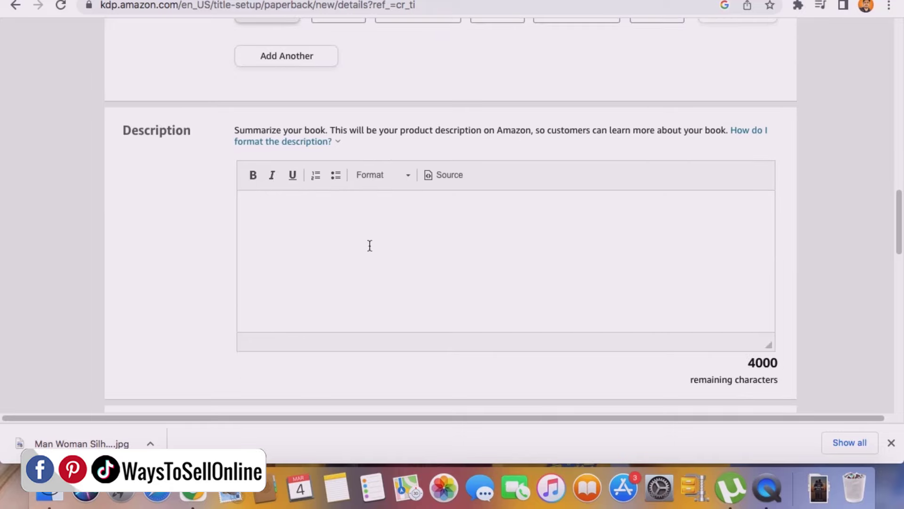
pyautogui.scroll(-10, 372, 252)
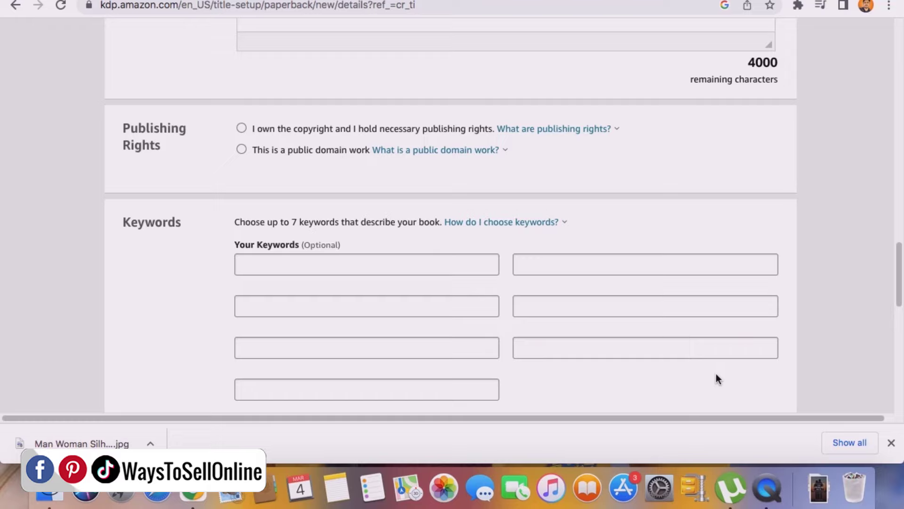
pyautogui.scroll(-1, 716, 374)
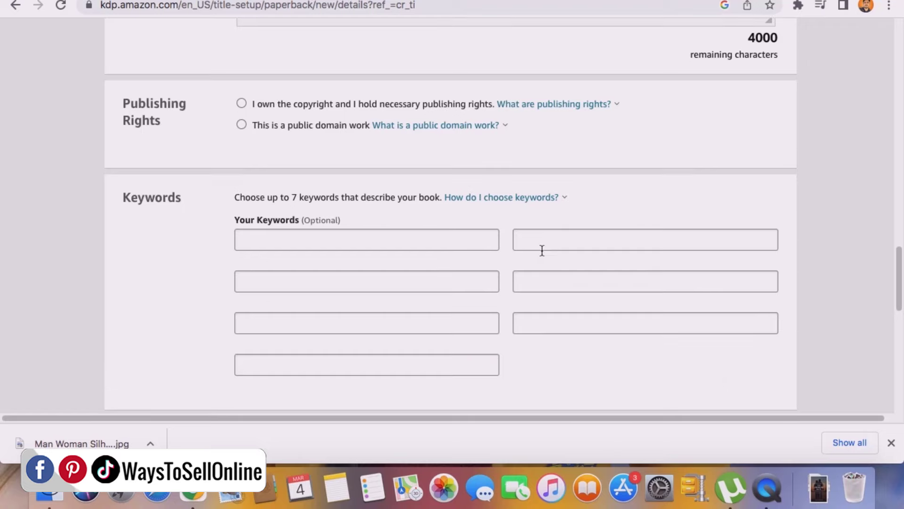
pyautogui.scroll(-6, 539, 281)
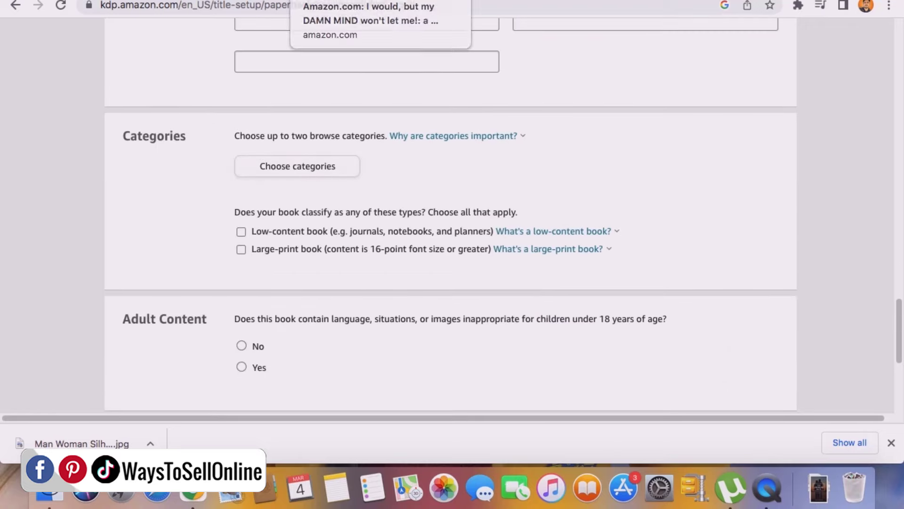
# - Check a comparable Amazon book's product details and categories, then return to the KDP form
pyautogui.click(330, 1)
pyautogui.scroll(-5, 388, 333)
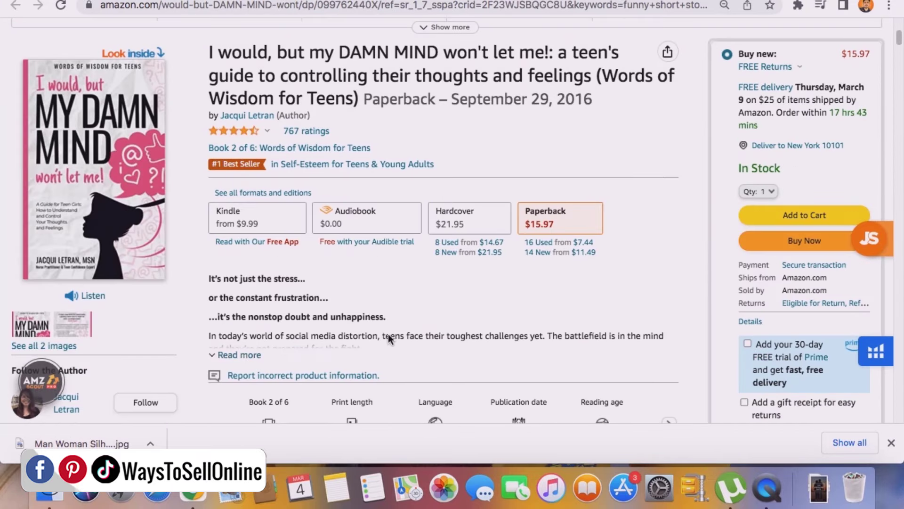
pyautogui.scroll(-15, 388, 283)
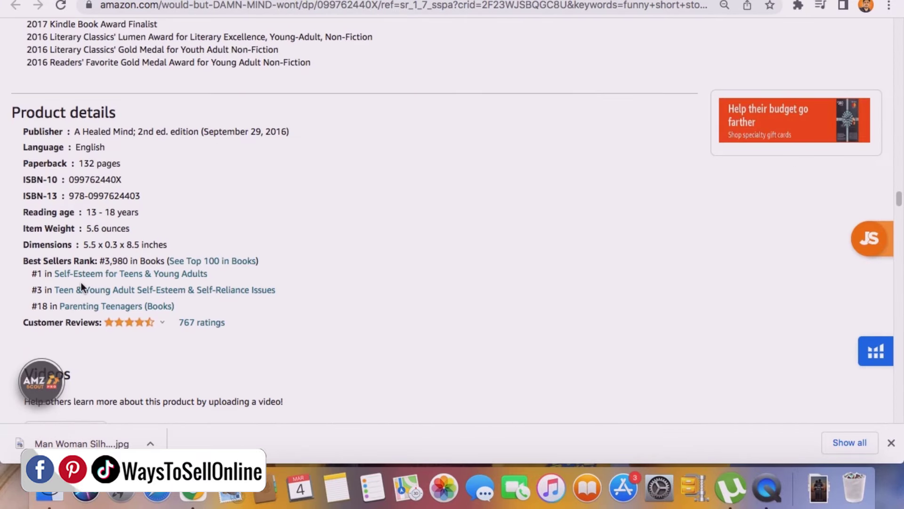
pyautogui.hotkey('ctrl', 'shift', 'Tab')
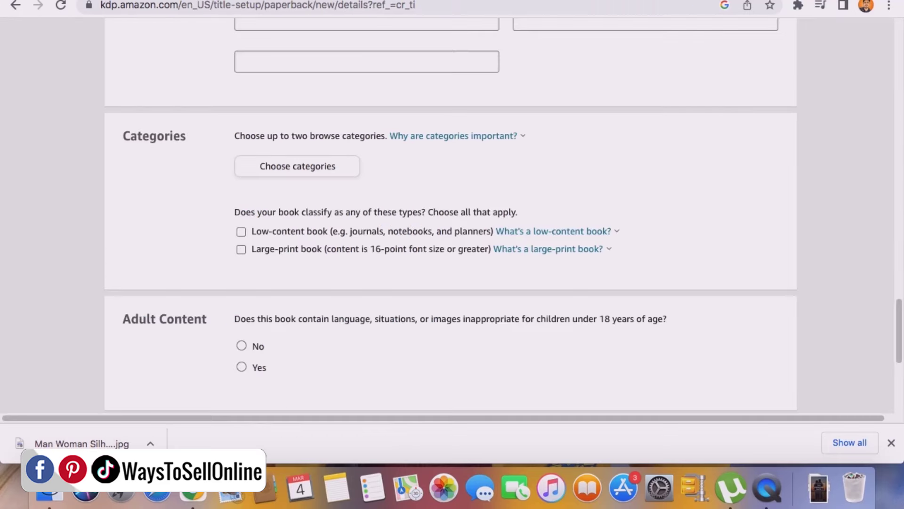
pyautogui.click(521, 232)
pyautogui.scroll(-5, 562, 240)
pyautogui.click(714, 210)
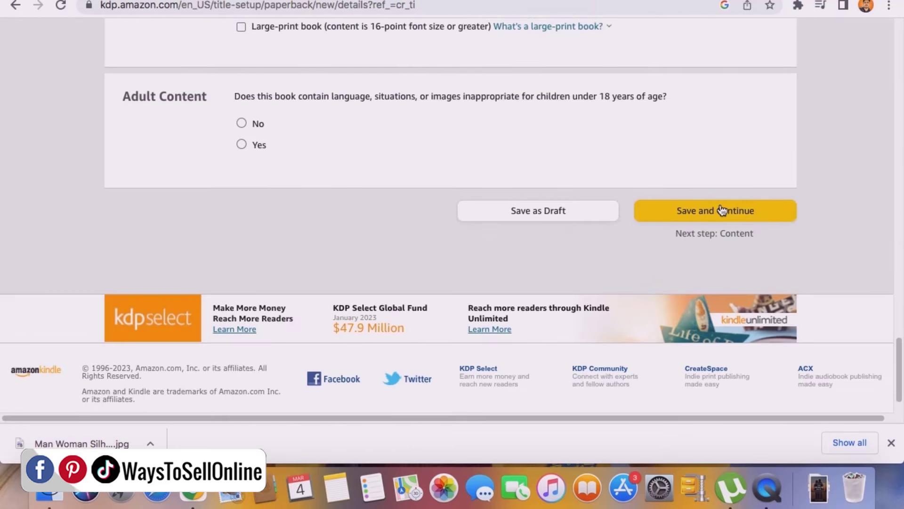
pyautogui.scroll(20, 722, 210)
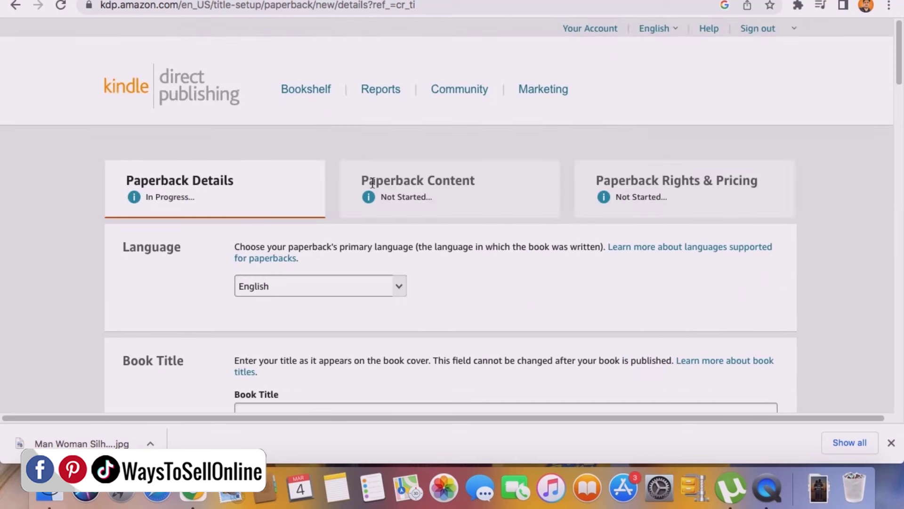
pyautogui.tripleClick(529, 183)
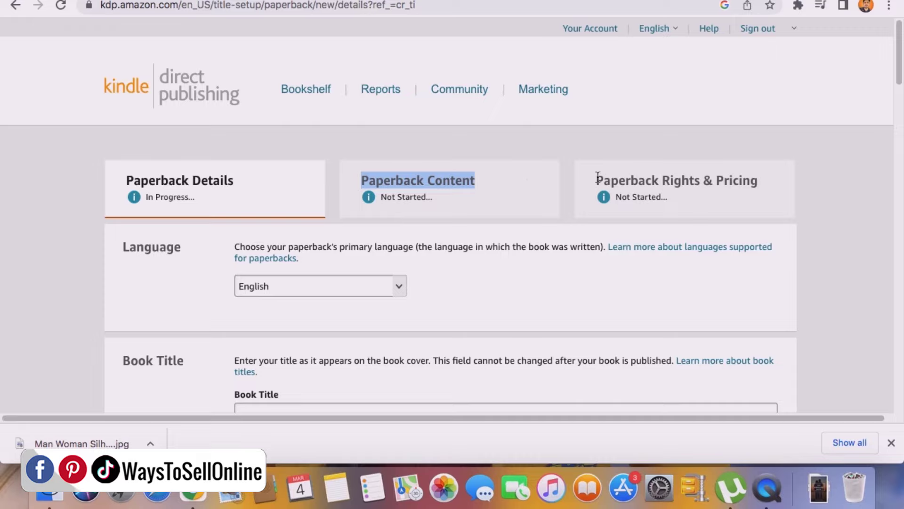
pyautogui.moveTo(597, 176); pyautogui.dragTo(762, 183)
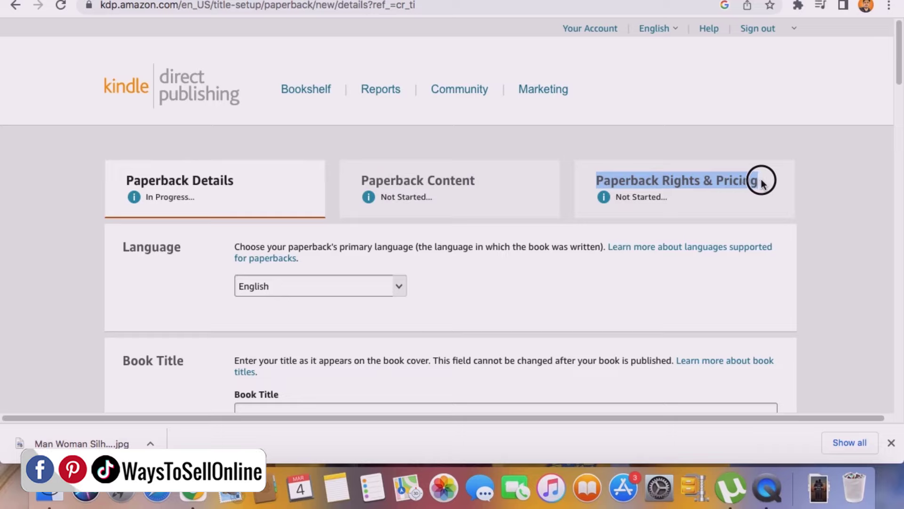